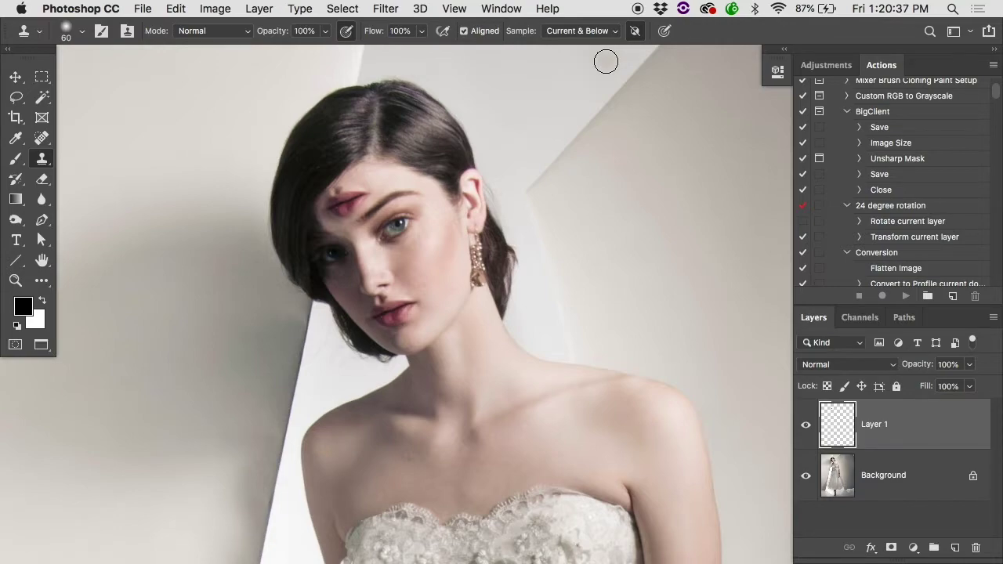
- Revert the photo to its last saved state and select the Healing Brush
{"action": "left_click", "coordinate": [142, 9]}
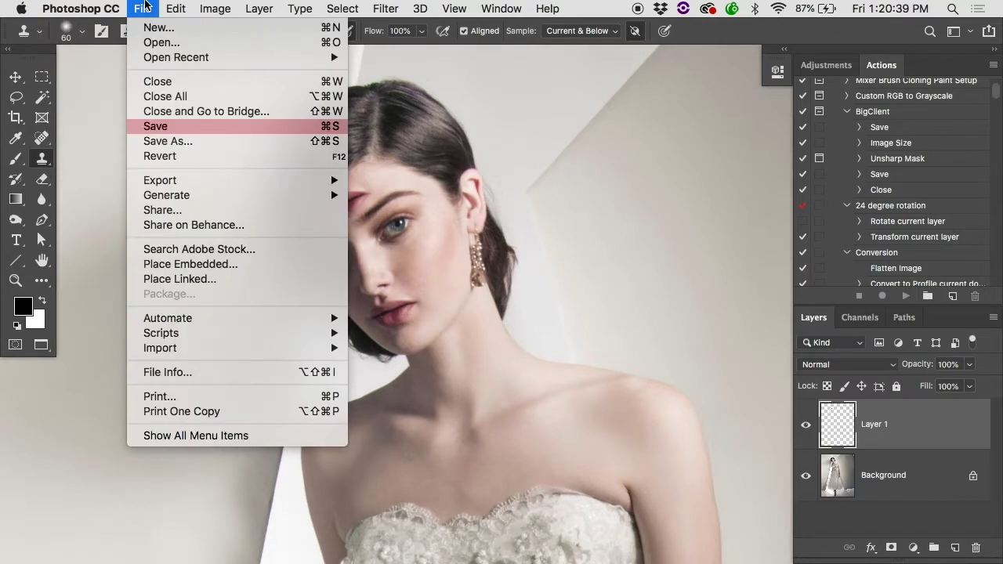
{"action": "left_click", "coordinate": [156, 156]}
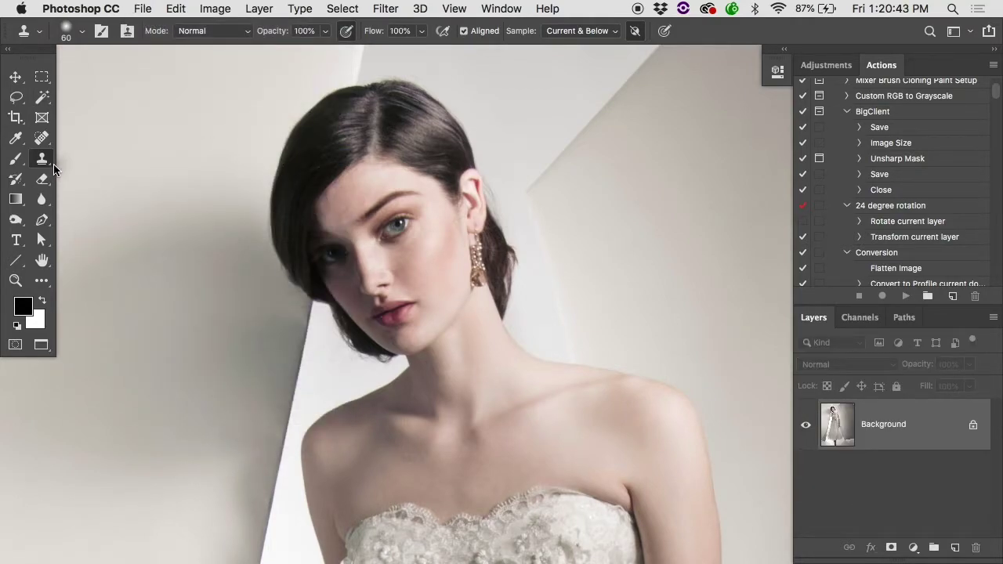
{"action": "key", "text": "j"}
{"action": "left_click", "coordinate": [43, 139]}
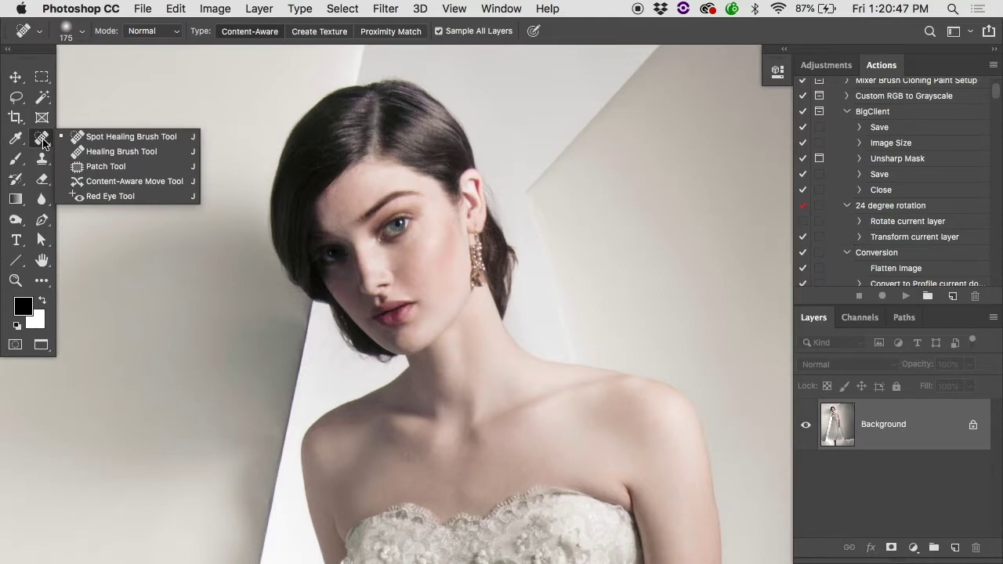
{"action": "left_click", "coordinate": [105, 153]}
{"action": "left_click", "coordinate": [41, 136]}
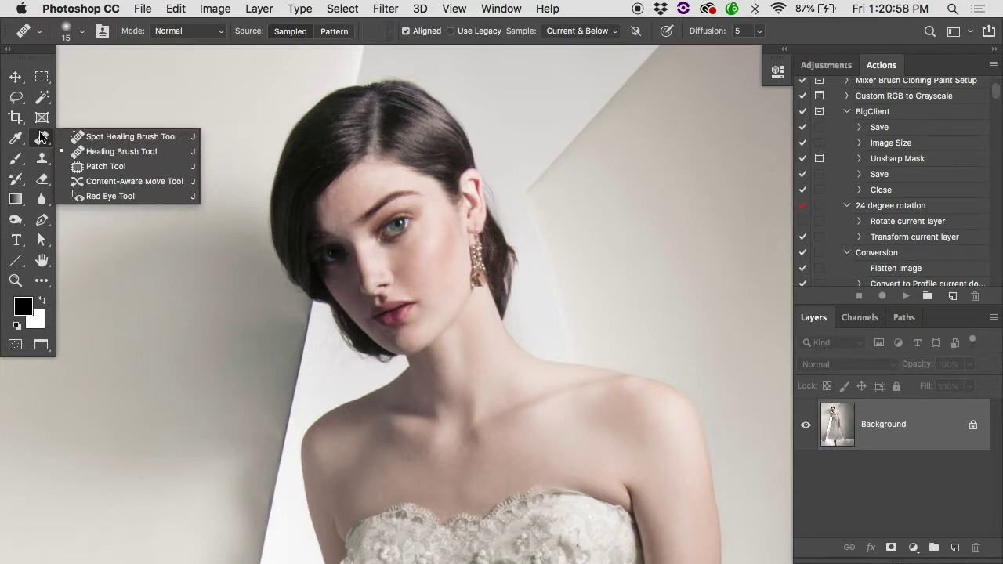
{"action": "left_click", "coordinate": [109, 156]}
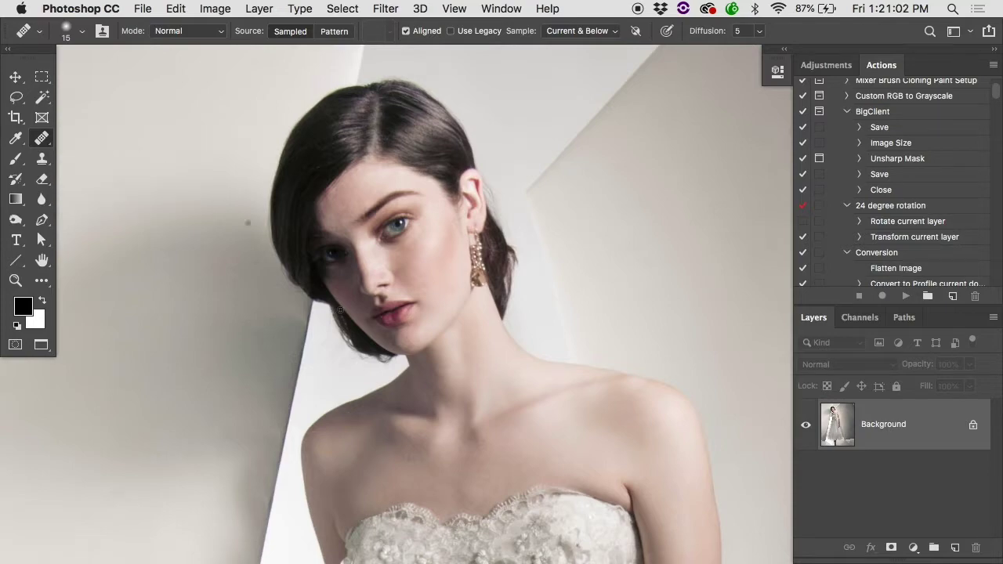
- Add a new empty layer above the Background and keep the Healing Brush sampling Current & Below
{"action": "scroll", "coordinate": [459, 409], "scroll_direction": "right", "scroll_amount": 5}
{"action": "left_click", "coordinate": [709, 300], "text": "super"}
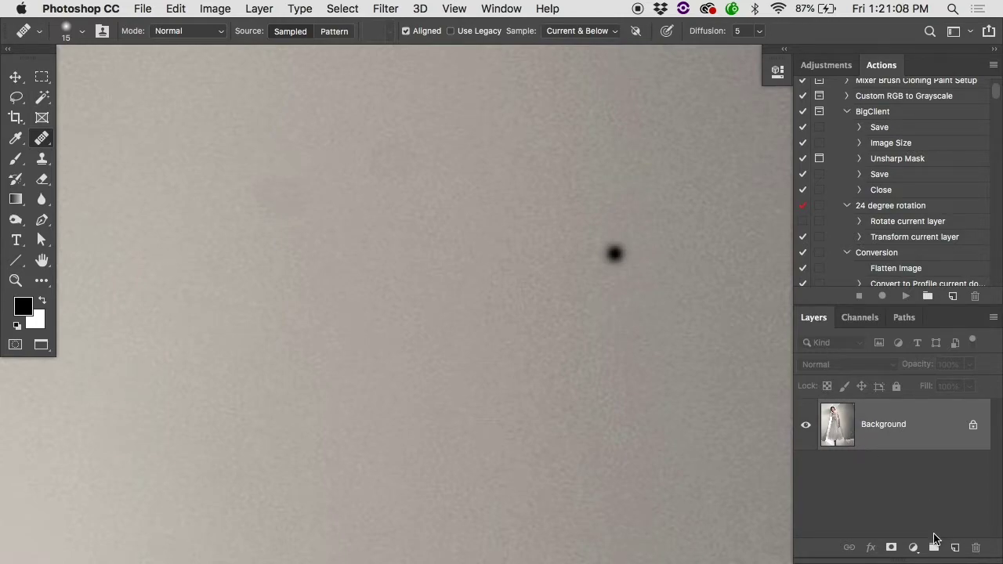
{"action": "left_click", "coordinate": [954, 548]}
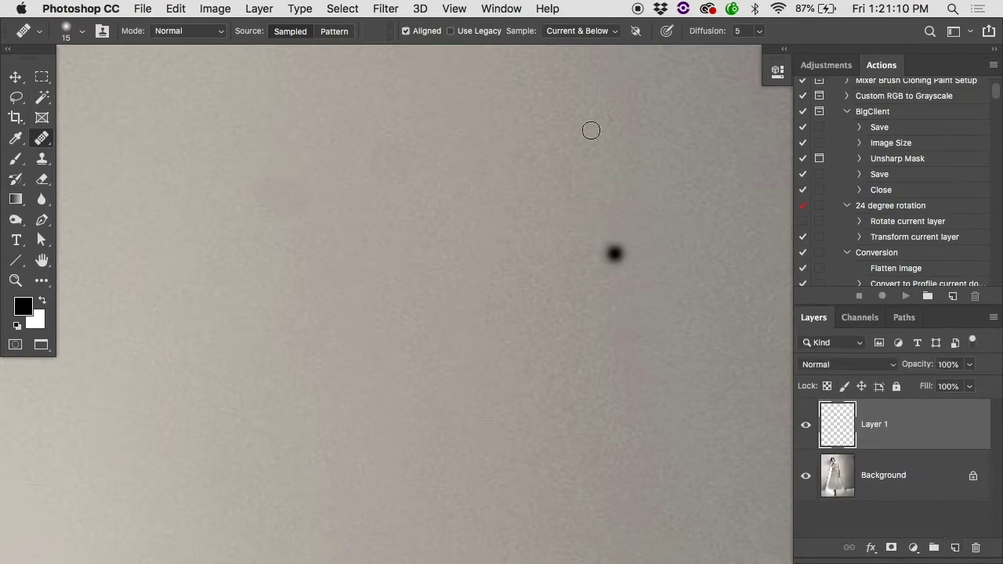
{"action": "left_click", "coordinate": [589, 31]}
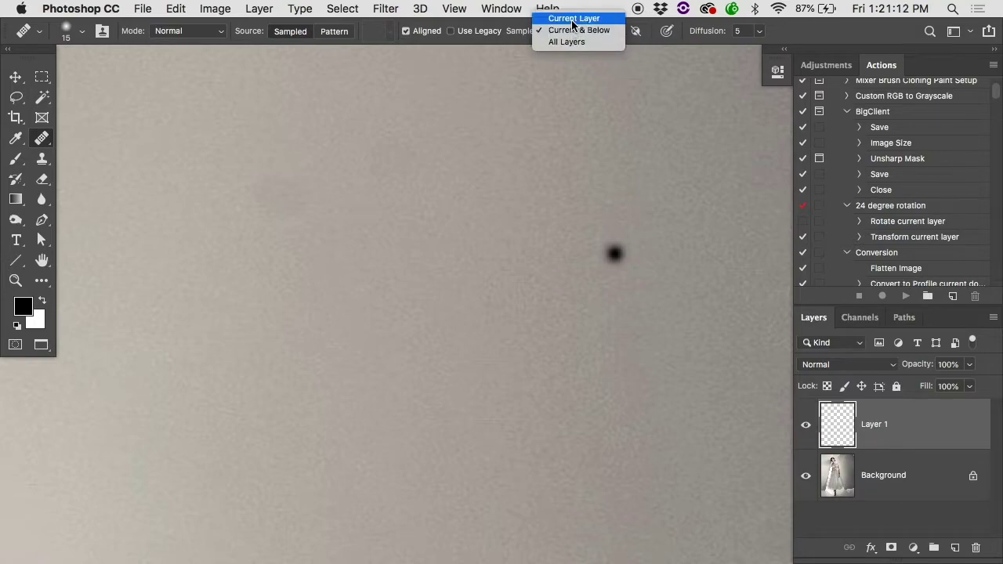
{"action": "left_click", "coordinate": [573, 31]}
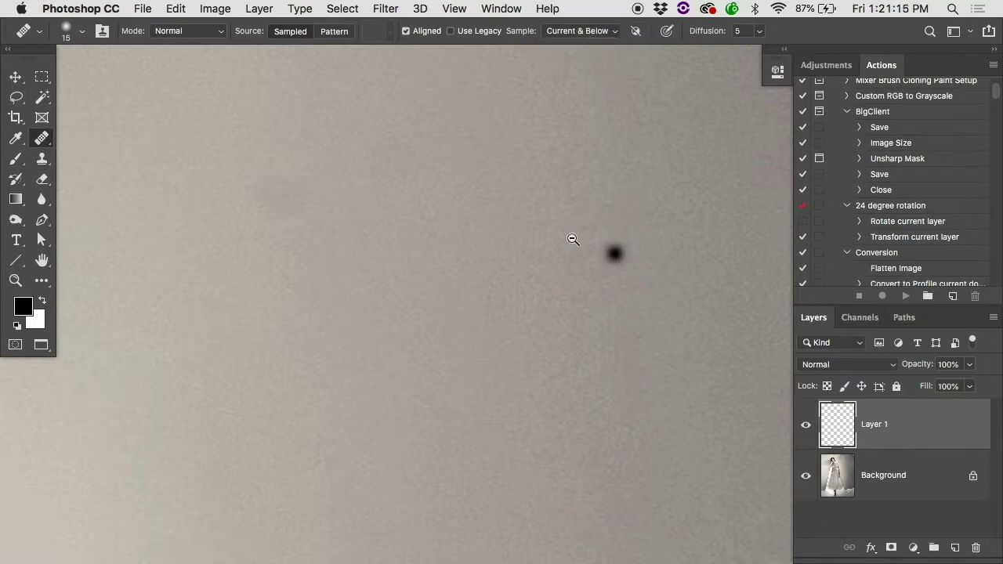
- Sample clean wall beside the black spot, try to heal the spot with a few dabs, and undo the last one
{"action": "key", "text": "super+minus"}
{"action": "key", "text": "super+minus"}
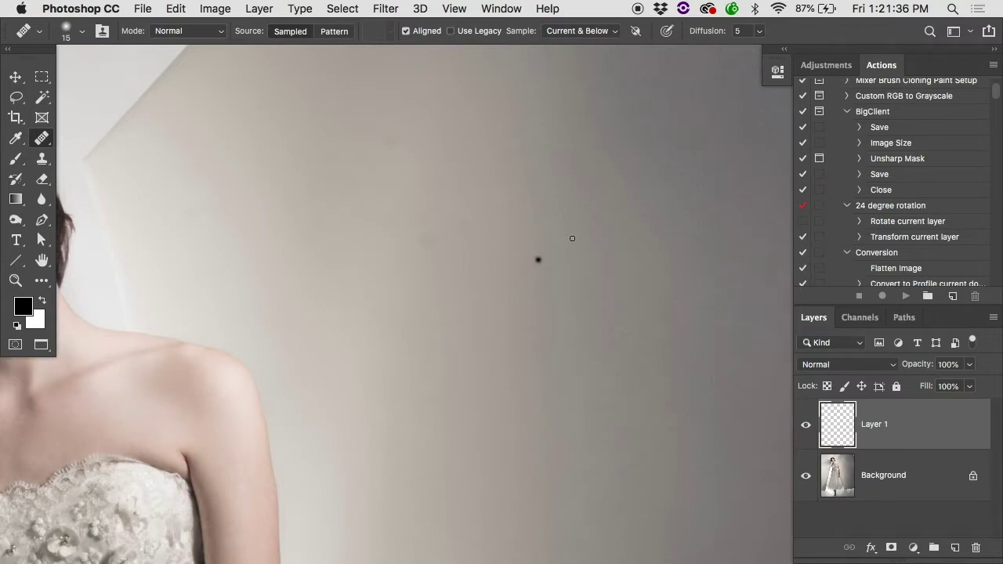
{"action": "key", "text": "super+plus"}
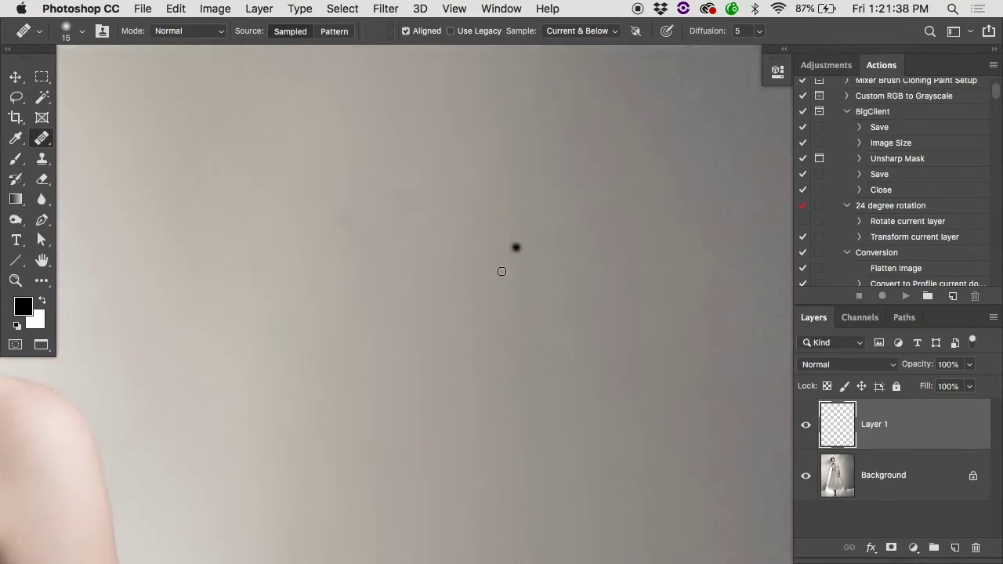
{"action": "left_click", "coordinate": [323, 269], "text": "alt"}
{"action": "left_click", "coordinate": [516, 247]}
{"action": "left_click", "coordinate": [516, 246], "text": "super"}
{"action": "left_click", "coordinate": [516, 246], "text": "super"}
{"action": "left_click", "coordinate": [528, 182]}
{"action": "left_click", "coordinate": [544, 183]}
{"action": "left_click", "coordinate": [540, 187]}
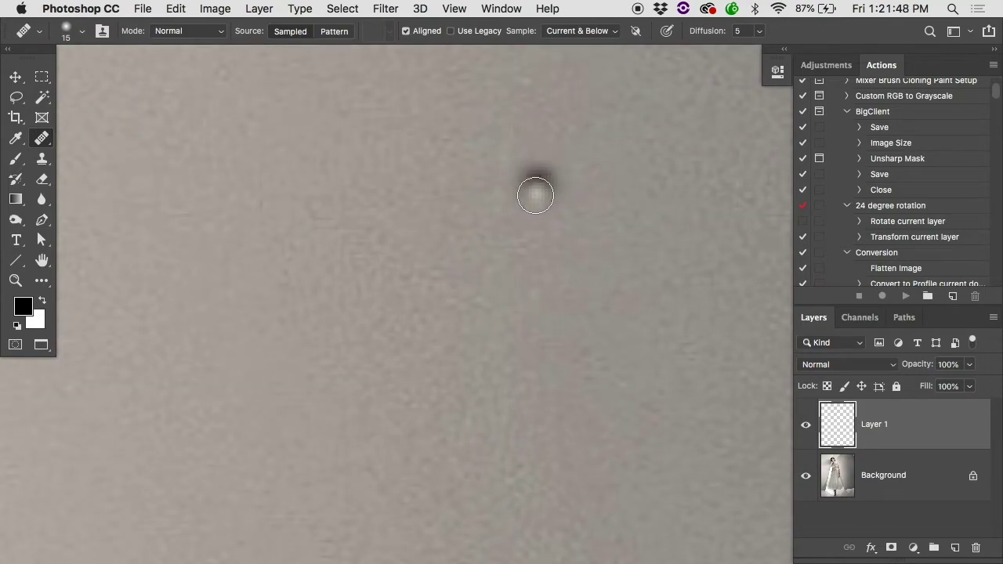
{"action": "key", "text": "super+z"}
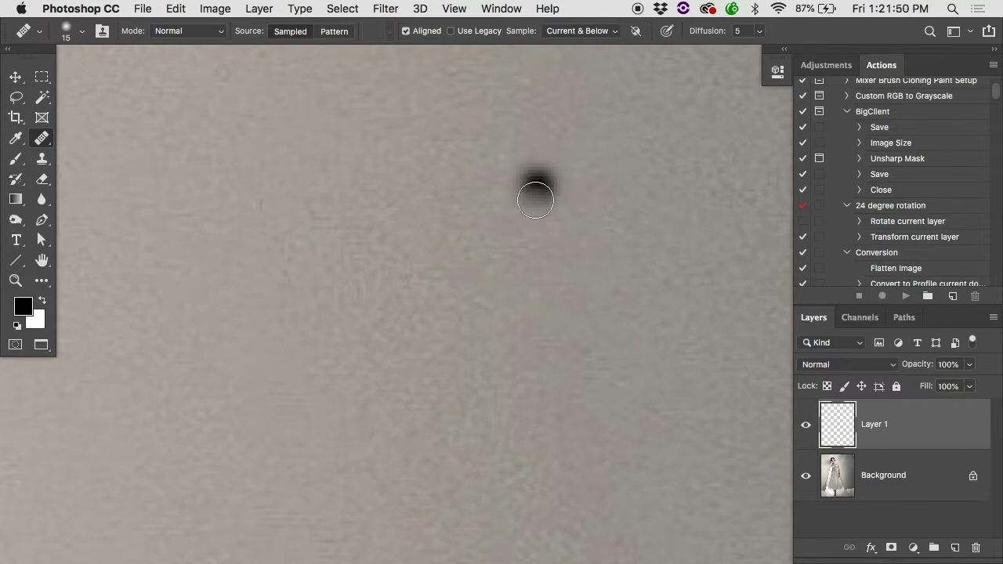
- Paint a short healing stroke over the black spot on the wall, and step back to before the healing
{"action": "mouse_move", "coordinate": [528, 193]}
{"action": "left_mouse_down"}
{"action": "mouse_move", "coordinate": [525, 179]}
{"action": "mouse_move", "coordinate": [549, 172]}
{"action": "mouse_move", "coordinate": [549, 199]}
{"action": "mouse_move", "coordinate": [536, 195]}
{"action": "left_mouse_up"}
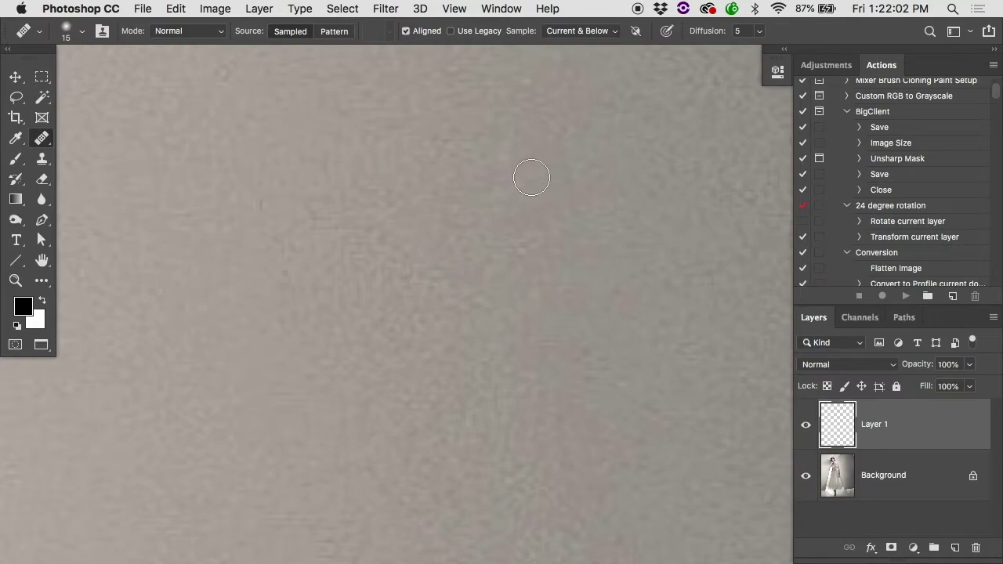
{"action": "key", "text": "super+alt+z"}
{"action": "key", "text": "super+alt+z"}
- Sample clean wall near the black spot and heal the spot with several Healing Brush dabs
{"action": "left_click", "coordinate": [633, 262], "text": "alt+super"}
{"action": "left_click", "coordinate": [634, 264], "text": "alt"}
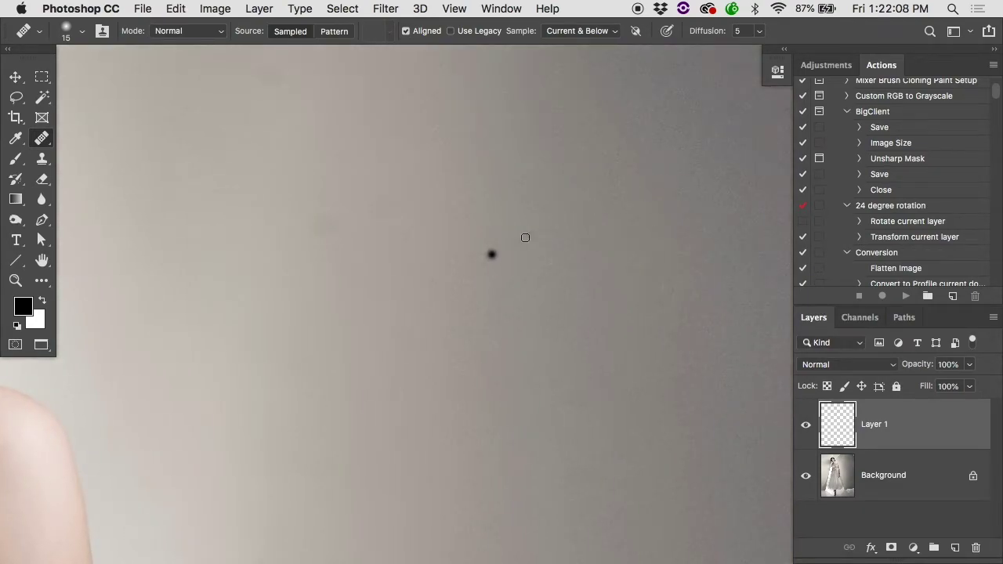
{"action": "left_click", "coordinate": [492, 254]}
{"action": "left_click", "coordinate": [493, 252]}
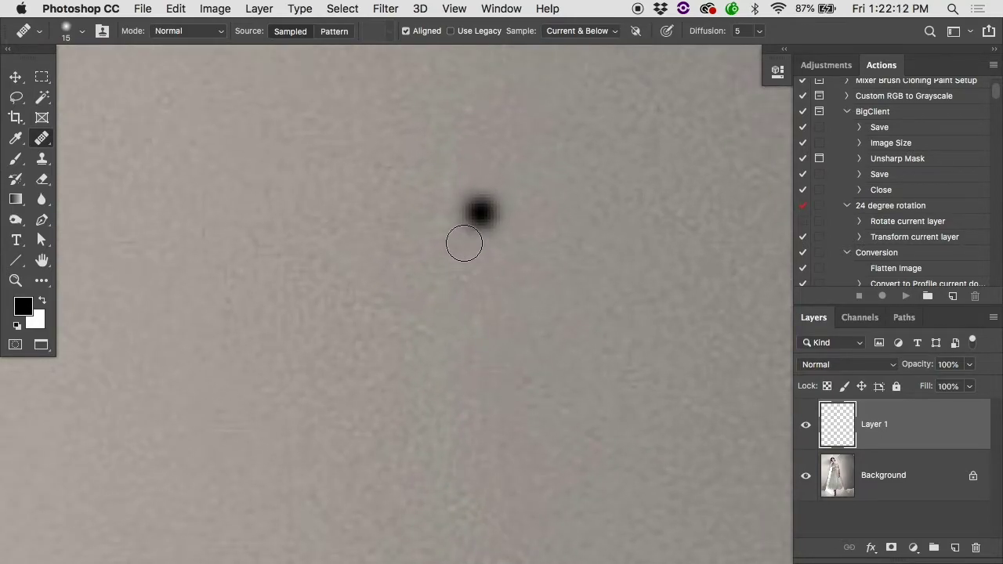
{"action": "left_click", "coordinate": [471, 221]}
{"action": "left_click", "coordinate": [484, 209]}
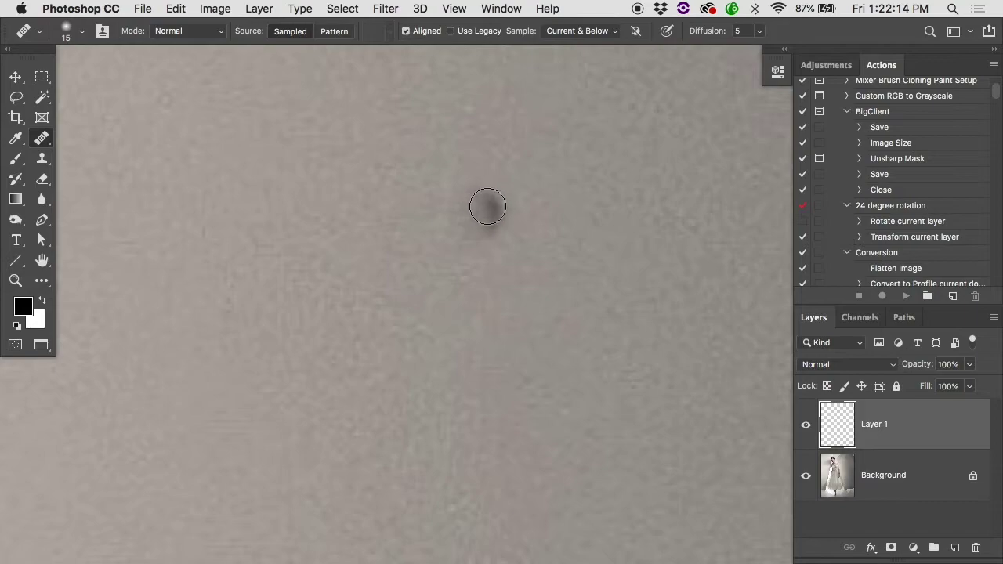
{"action": "left_click", "coordinate": [466, 207]}
{"action": "left_click", "coordinate": [573, 253], "text": "alt"}
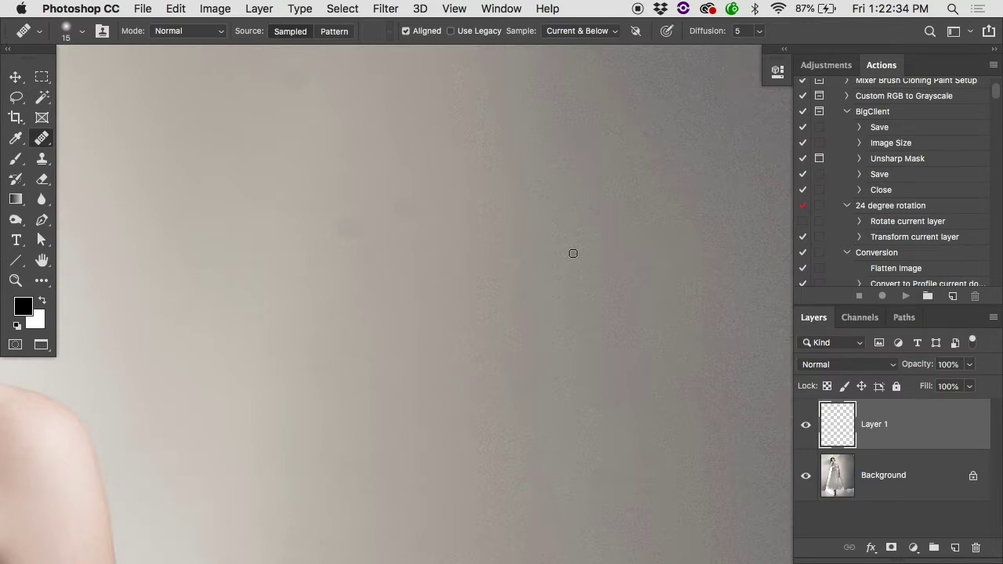
- Heal the shadow under the brightly lit eye using sampled cheek skin, and compare before and after with undo and redo
{"action": "scroll", "coordinate": [572, 253], "scroll_direction": "down", "scroll_amount": 5}
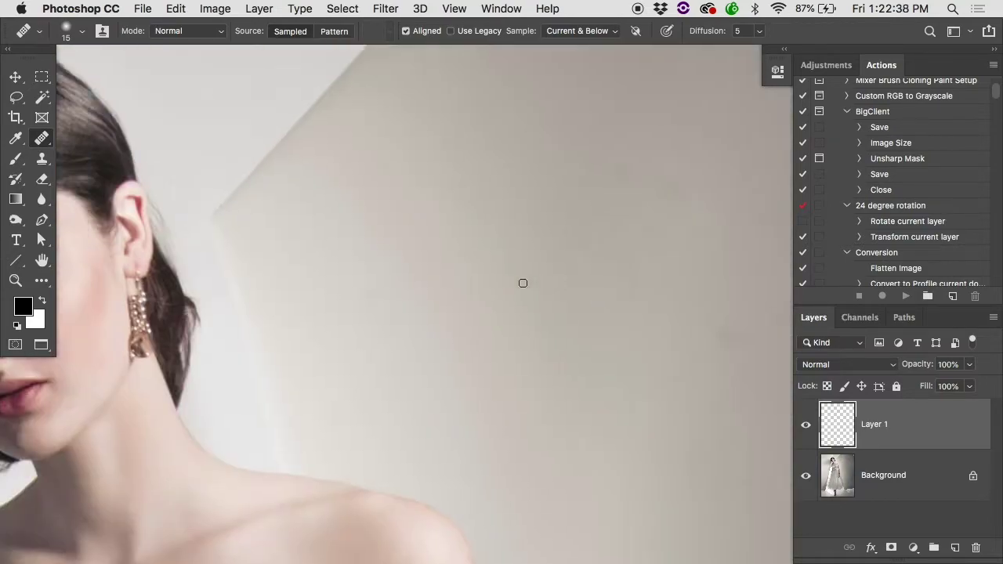
{"action": "scroll", "coordinate": [330, 296], "scroll_direction": "up", "scroll_amount": 5}
{"action": "scroll", "coordinate": [330, 296], "scroll_direction": "left", "scroll_amount": 5}
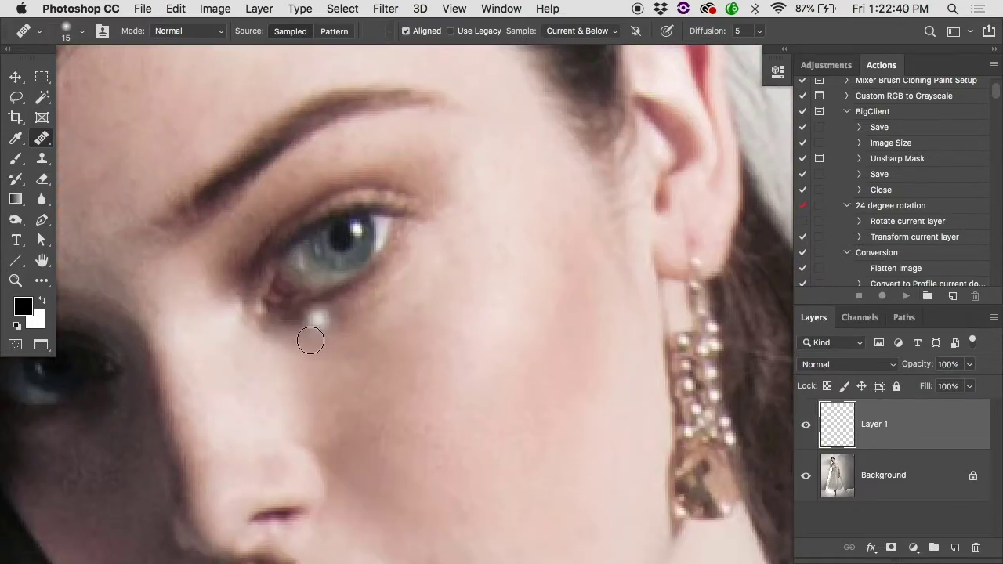
{"action": "left_click", "coordinate": [326, 341], "text": "alt"}
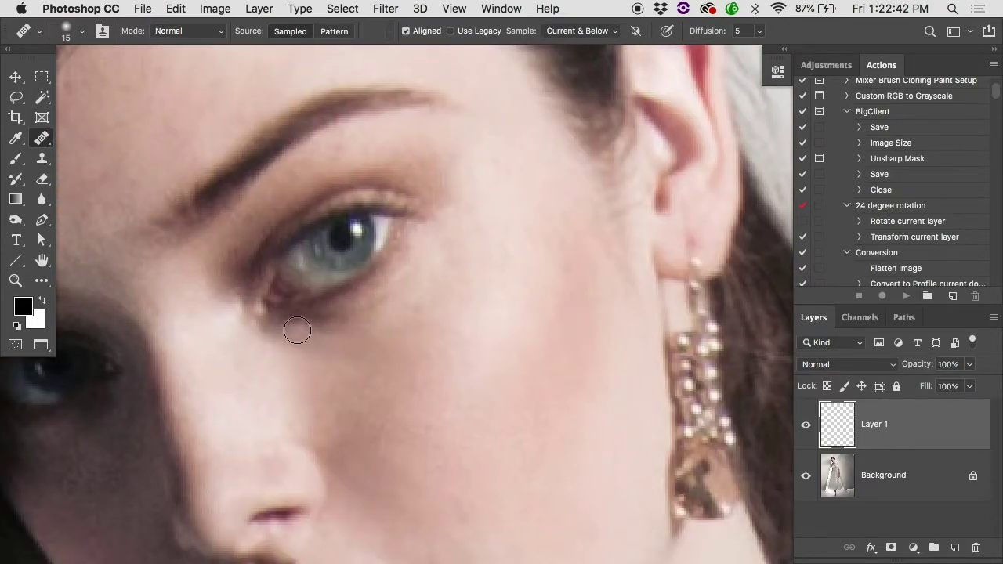
{"action": "left_click_drag", "start_coordinate": [294, 327], "coordinate": [382, 303]}
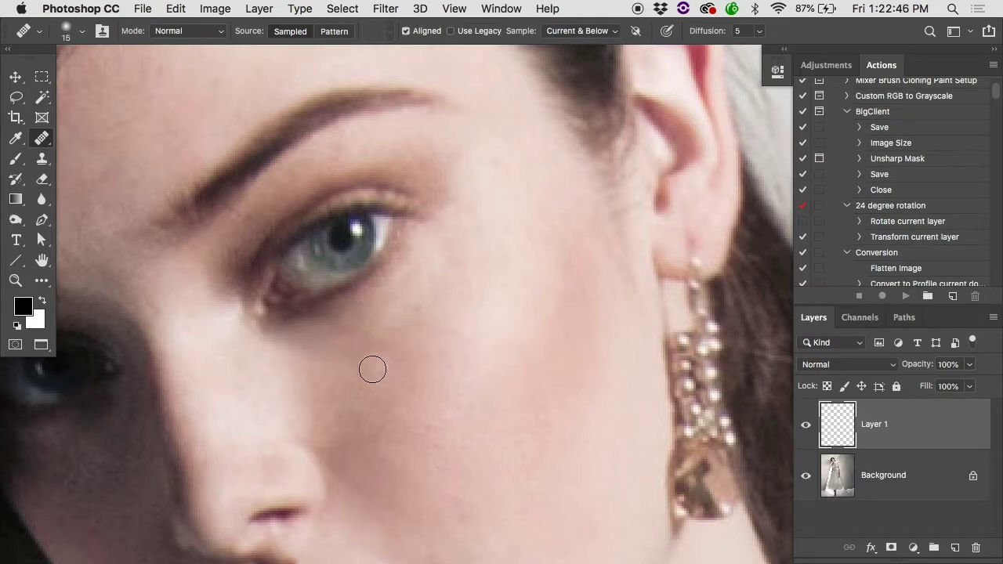
{"action": "key", "text": "super+z"}
{"action": "key", "text": "super+z"}
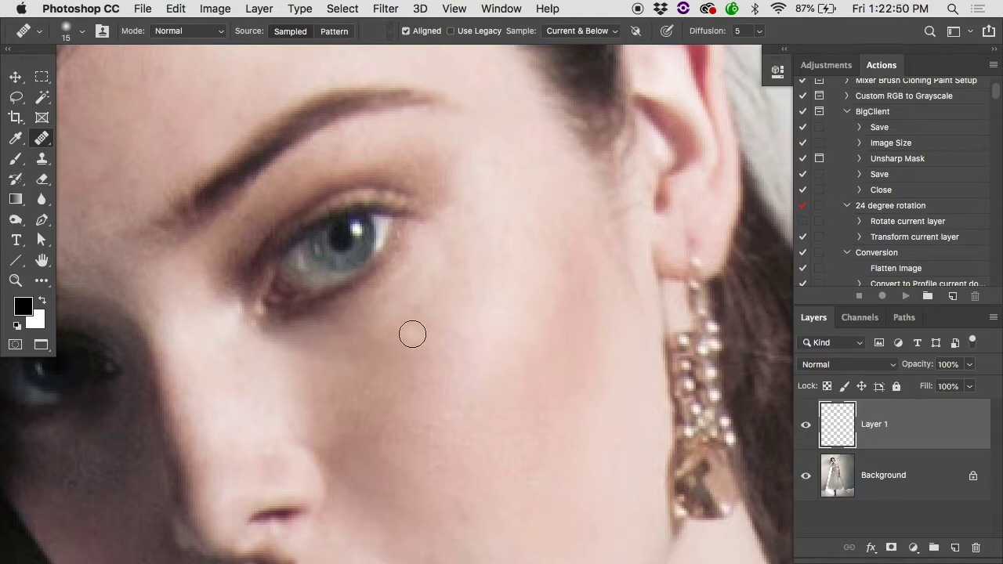
- Heal a small area near the elbow from sampled arm skin, and compare by hiding and showing Layer 1
{"action": "left_click", "coordinate": [518, 358], "text": "alt"}
{"action": "left_click", "coordinate": [518, 358], "text": "alt"}
{"action": "scroll", "coordinate": [517, 358], "scroll_direction": "down", "scroll_amount": 6}
{"action": "scroll", "coordinate": [517, 357], "scroll_direction": "right", "scroll_amount": 6}
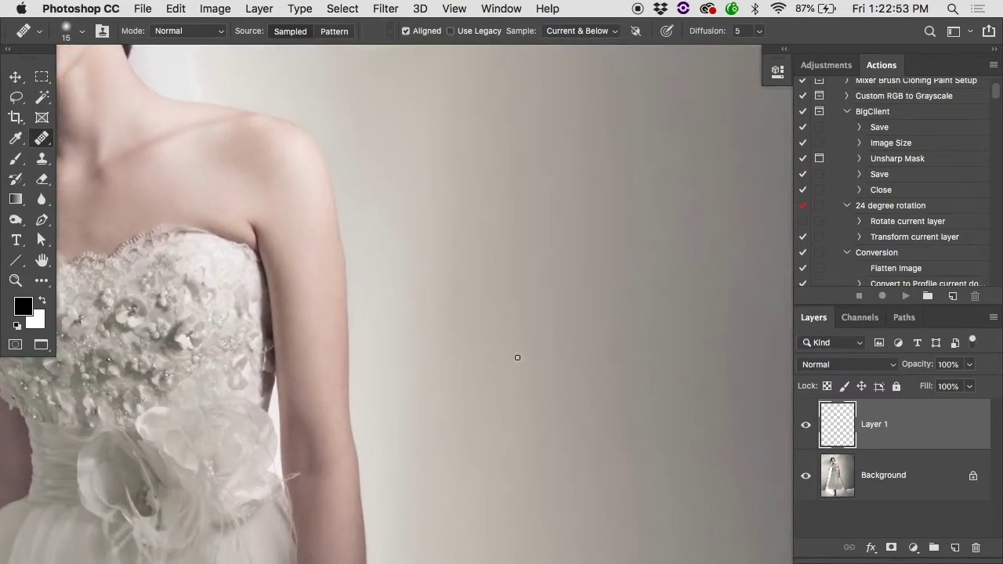
{"action": "left_click", "coordinate": [304, 475], "text": "super"}
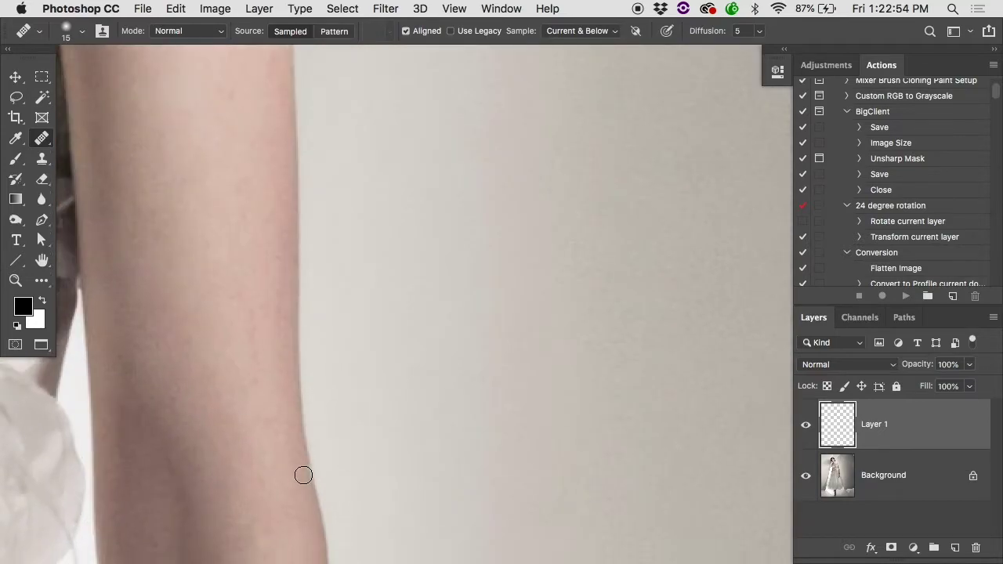
{"action": "left_click", "coordinate": [260, 426], "text": "alt"}
{"action": "mouse_move", "coordinate": [266, 459]}
{"action": "left_mouse_down"}
{"action": "mouse_move", "coordinate": [290, 443]}
{"action": "mouse_move", "coordinate": [259, 446]}
{"action": "mouse_move", "coordinate": [246, 464]}
{"action": "mouse_move", "coordinate": [261, 458]}
{"action": "left_mouse_up"}
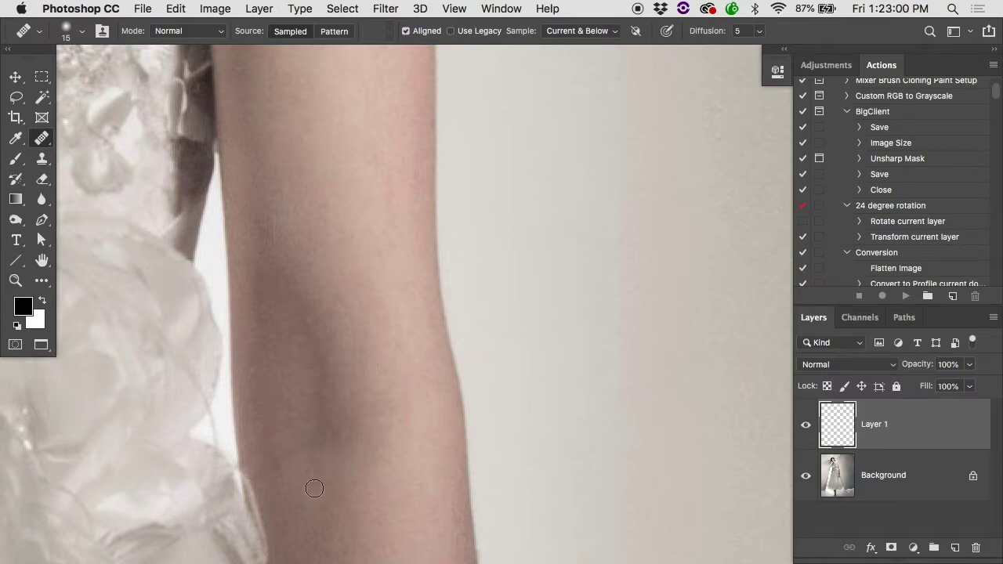
{"action": "left_click", "coordinate": [804, 425]}
{"action": "left_click", "coordinate": [806, 426]}
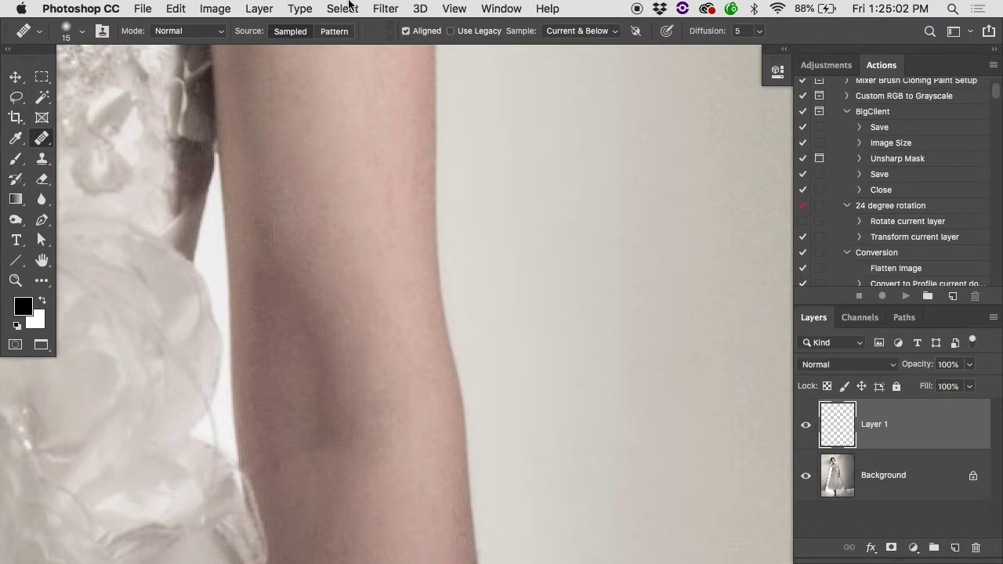
- Revert the photo to its last saved state and switch to the Spot Healing Brush
{"action": "left_click", "coordinate": [143, 10]}
{"action": "left_click", "coordinate": [149, 155]}
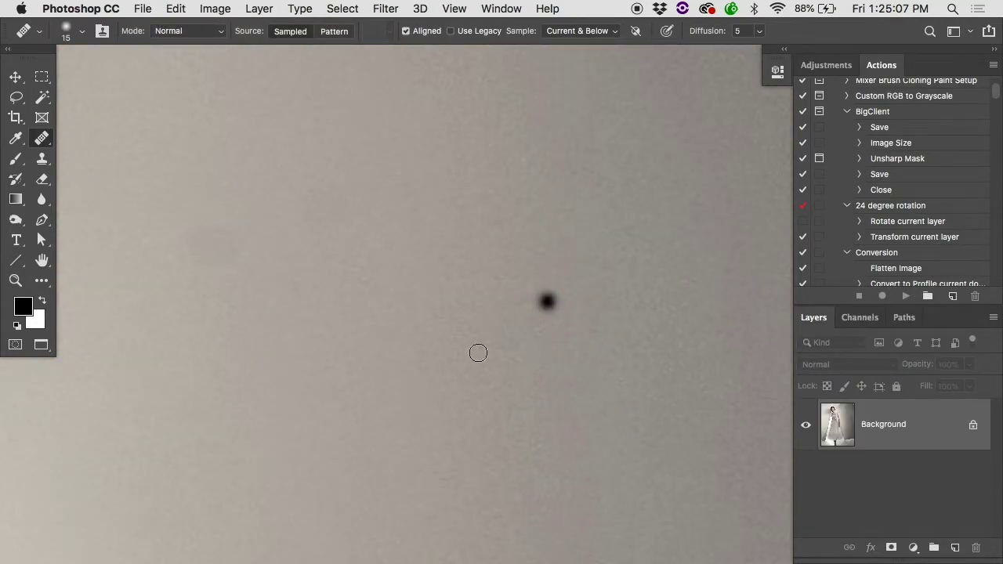
{"action": "right_click", "coordinate": [42, 138]}
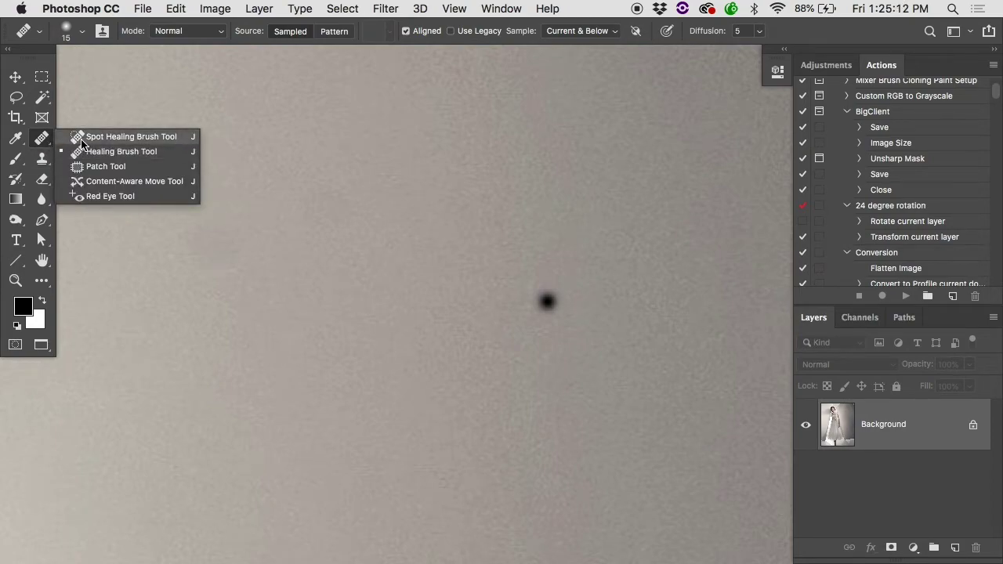
{"action": "left_click", "coordinate": [109, 137]}
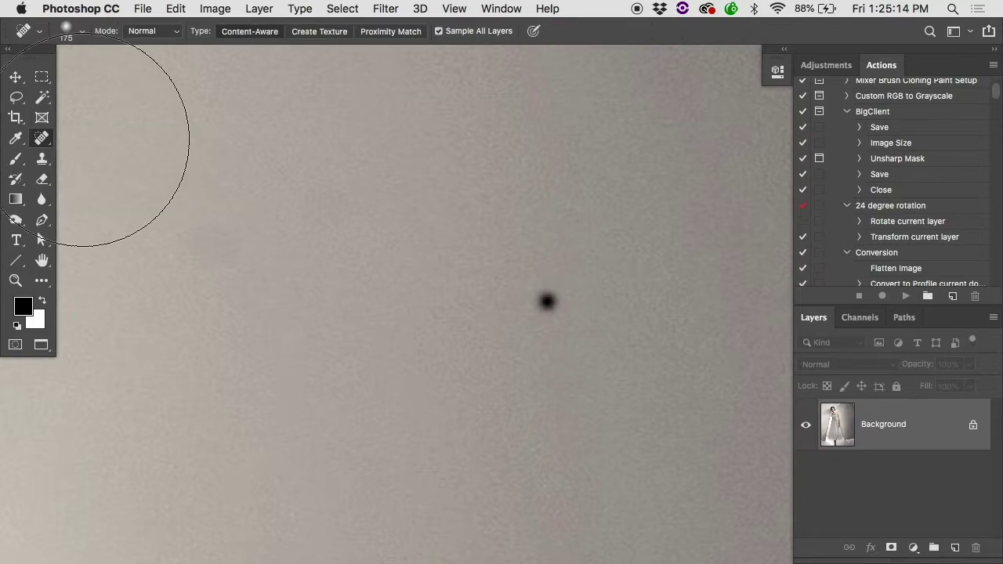
- Reduce the Spot Healing Brush size to 25 and remove the black spot from the wall with Content-Aware healing
{"action": "key", "text": "bracketleft"}
{"action": "key", "text": "bracketleft"}
{"action": "key", "text": "bracketleft"}
{"action": "key", "text": "bracketleft"}
{"action": "key", "text": "bracketleft"}
{"action": "key", "text": "bracketleft"}
{"action": "key", "text": "bracketleft"}
{"action": "key", "text": "bracketleft"}
{"action": "key", "text": "bracketleft"}
{"action": "key", "text": "bracketleft"}
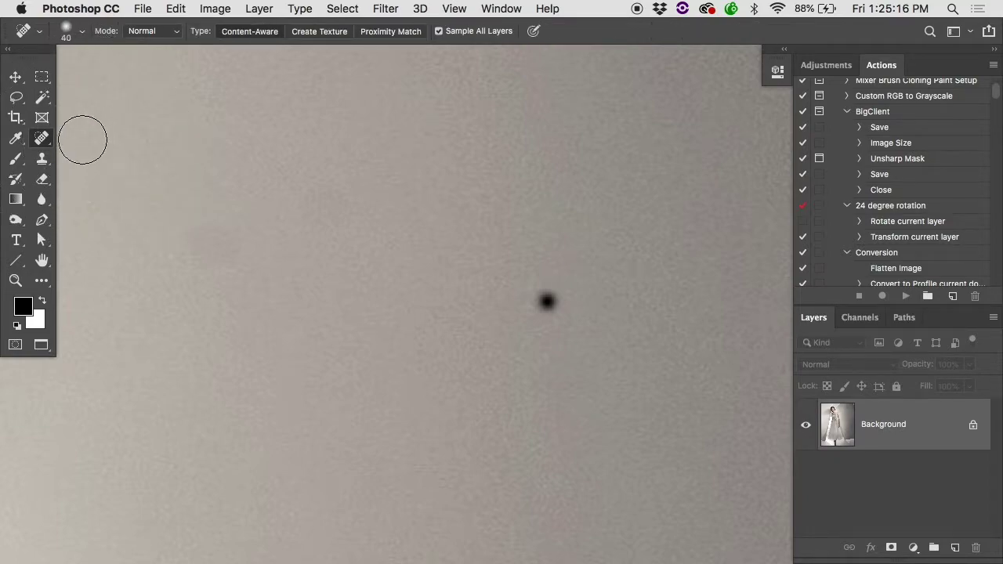
{"action": "key", "text": "bracketleft"}
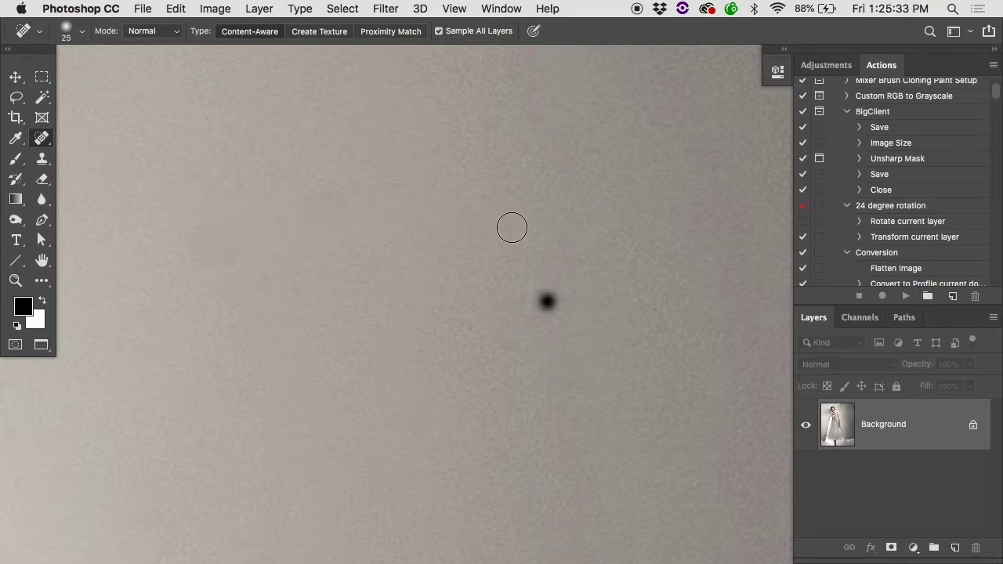
{"action": "left_click_drag", "start_coordinate": [546, 304], "coordinate": [543, 301]}
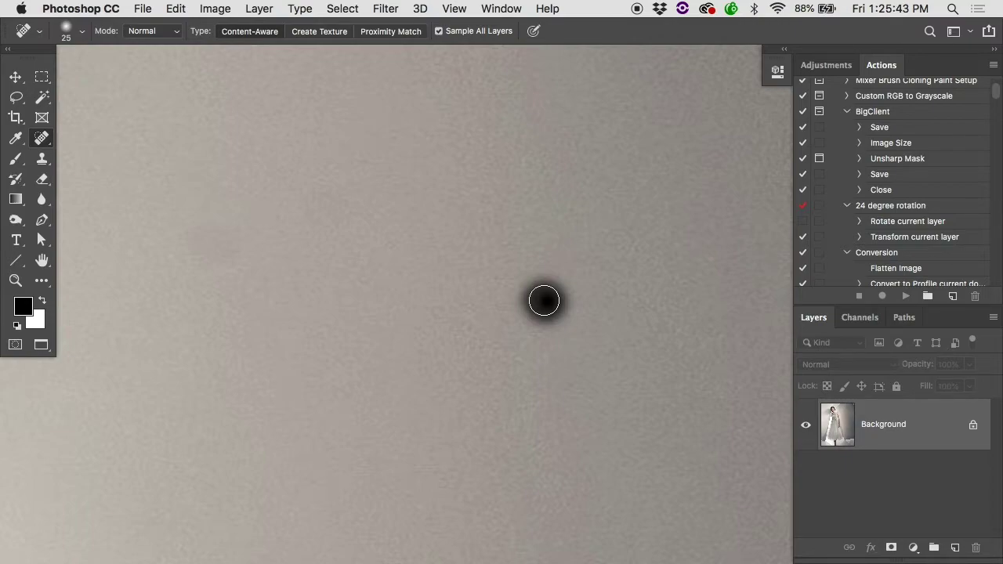
{"action": "left_click", "coordinate": [543, 301]}
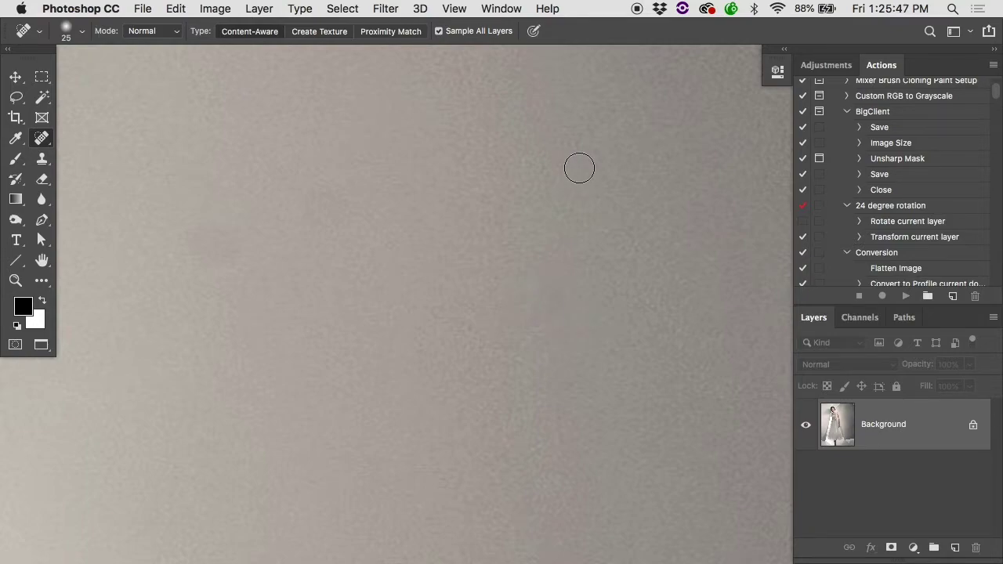
{"action": "scroll", "coordinate": [579, 169], "scroll_direction": "down", "scroll_amount": 6}
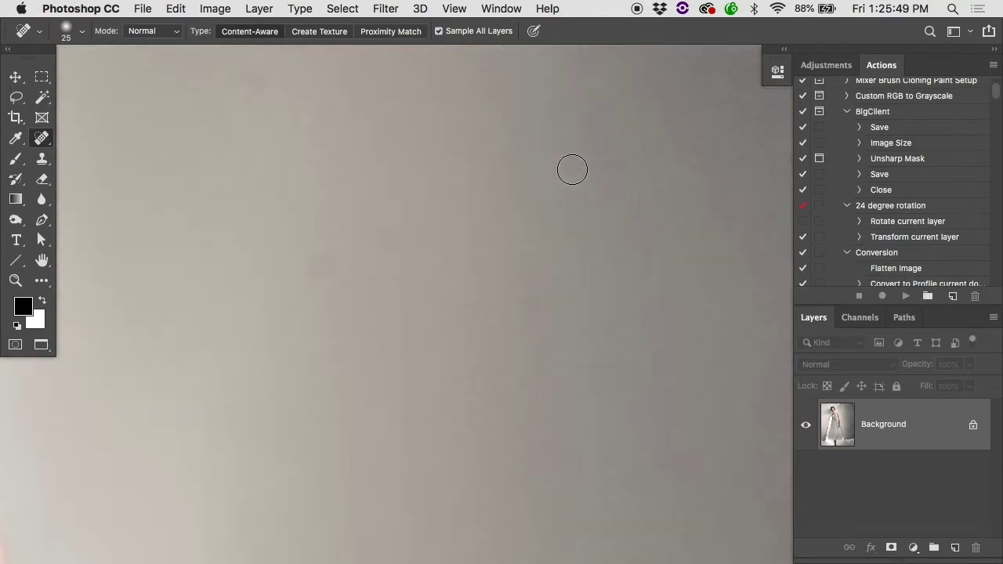
- Reduce the Spot Healing Brush size to 15 and heal the stray dress thread off the arm near the elbow with Content-Aware
{"action": "scroll", "coordinate": [572, 170], "scroll_direction": "down", "scroll_amount": 1}
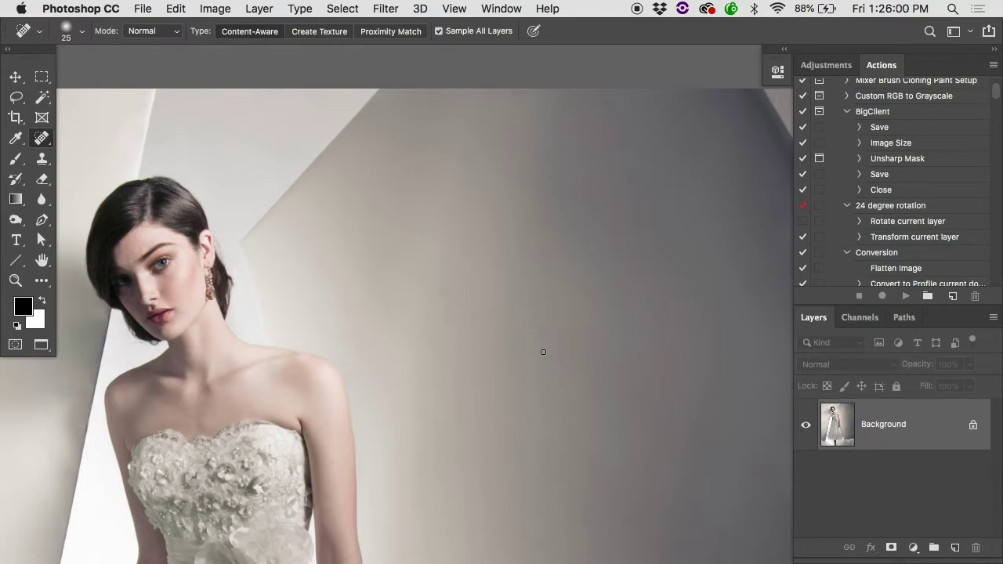
{"action": "key", "text": "super+="}
{"action": "key", "text": "super+="}
{"action": "scroll", "coordinate": [370, 385], "scroll_direction": "down", "scroll_amount": 6}
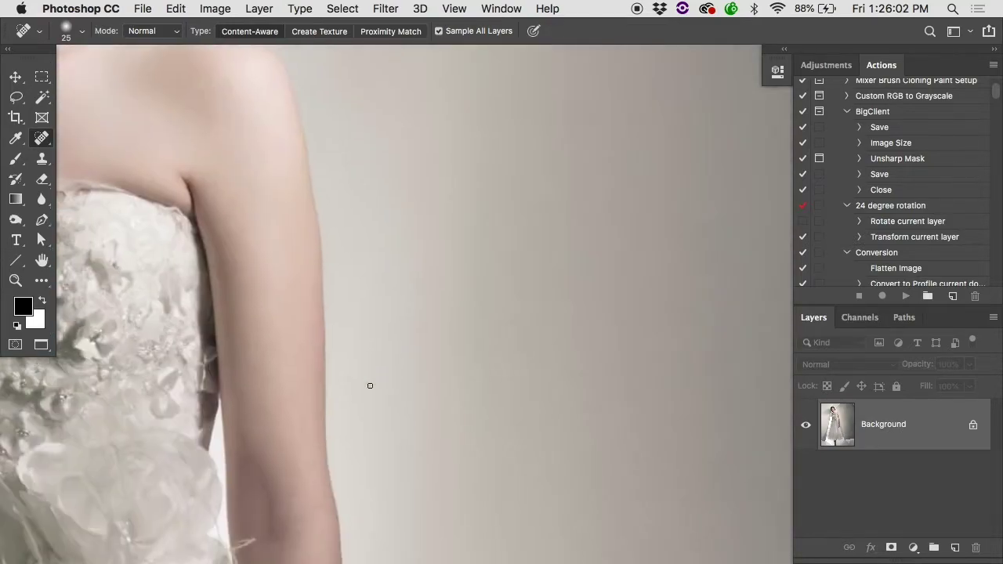
{"action": "key", "text": "super+="}
{"action": "key", "text": "super+="}
{"action": "scroll", "coordinate": [370, 385], "scroll_direction": "left", "scroll_amount": 6}
{"action": "scroll", "coordinate": [369, 386], "scroll_direction": "down", "scroll_amount": 4}
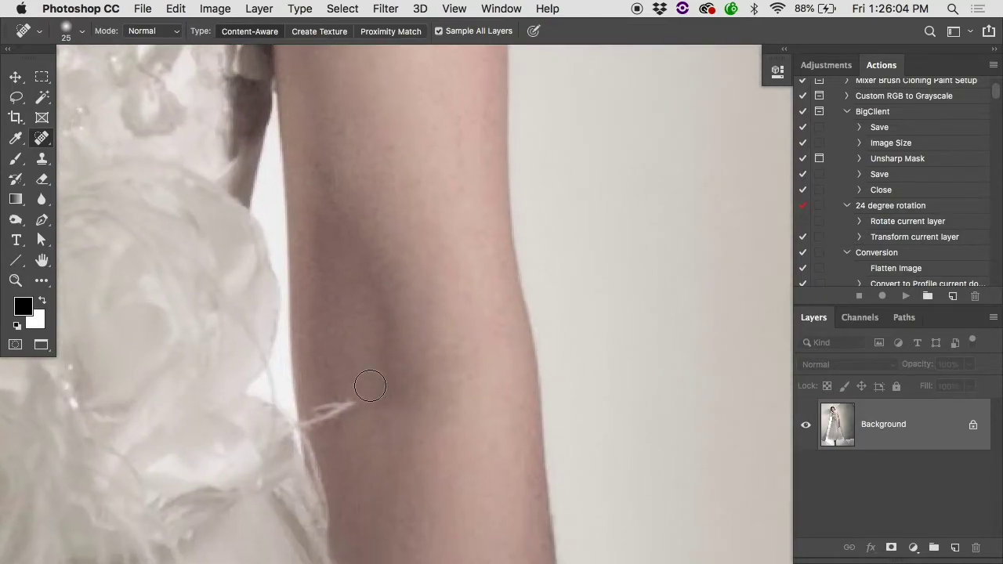
{"action": "key", "text": "super+="}
{"action": "scroll", "coordinate": [372, 379], "scroll_direction": "down", "scroll_amount": 1}
{"action": "key", "text": "bracketleft"}
{"action": "mouse_move", "coordinate": [345, 370]}
{"action": "left_mouse_down"}
{"action": "mouse_move", "coordinate": [270, 406]}
{"action": "mouse_move", "coordinate": [324, 383]}
{"action": "mouse_move", "coordinate": [270, 403]}
{"action": "left_mouse_up"}
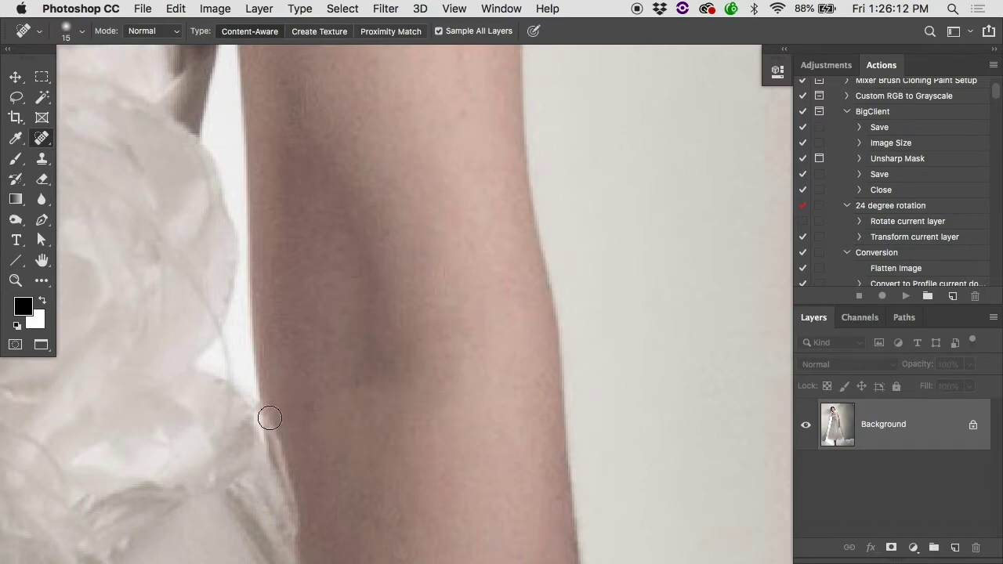
- Try to rebuild the arm's edge with the Clone Stamp at size 5 from nearby samples, and undo back to the original thread
{"action": "left_click", "coordinate": [262, 410], "text": "super"}
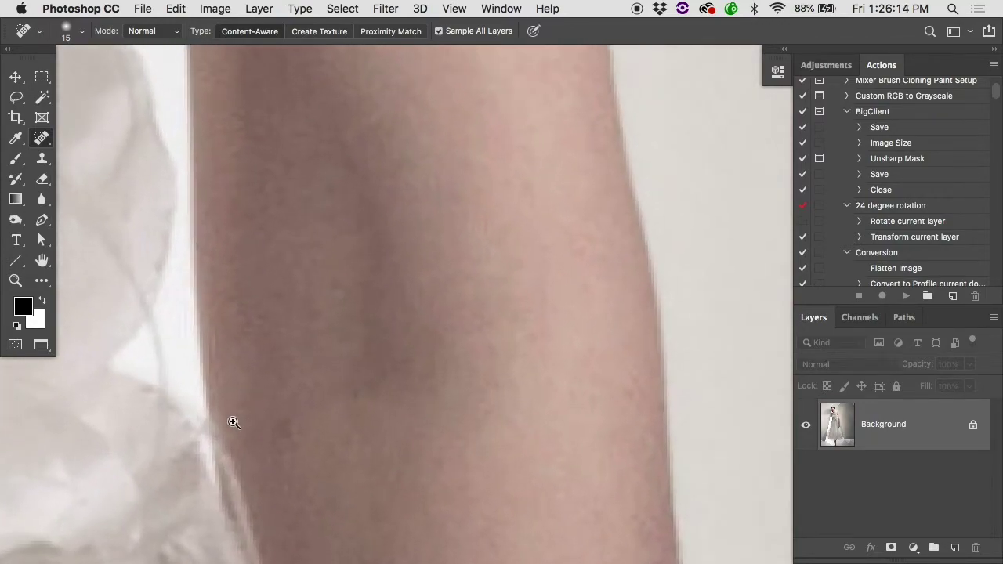
{"action": "left_click", "coordinate": [231, 421], "text": "super"}
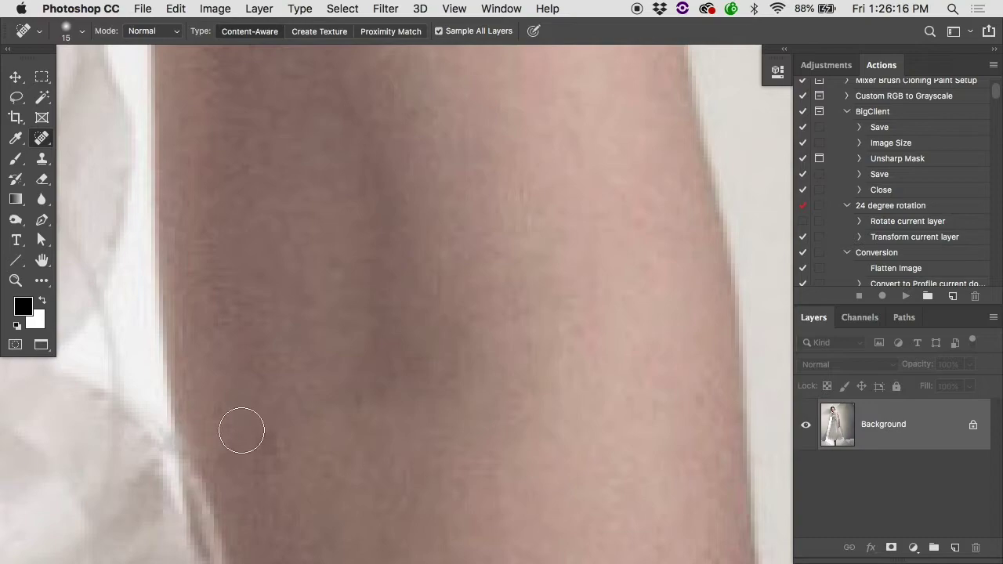
{"action": "key", "text": "s"}
{"action": "key", "text": "bracketleft"}
{"action": "key", "text": "bracketleft"}
{"action": "key", "text": "bracketleft"}
{"action": "key", "text": "bracketleft"}
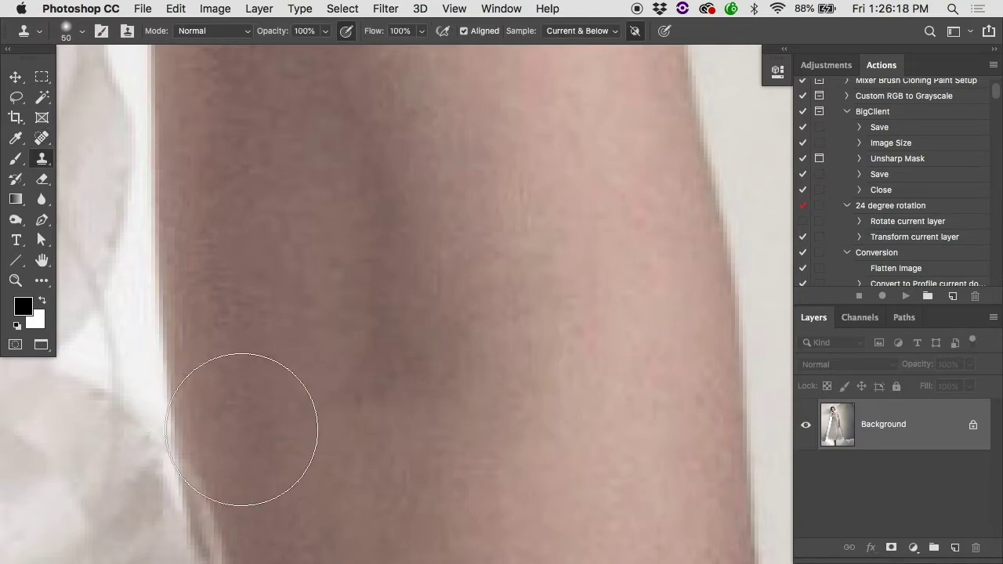
{"action": "key", "text": "bracketleft"}
{"action": "key", "text": "bracketleft"}
{"action": "key", "text": "bracketleft"}
{"action": "key", "text": "bracketleft"}
{"action": "key", "text": "bracketleft"}
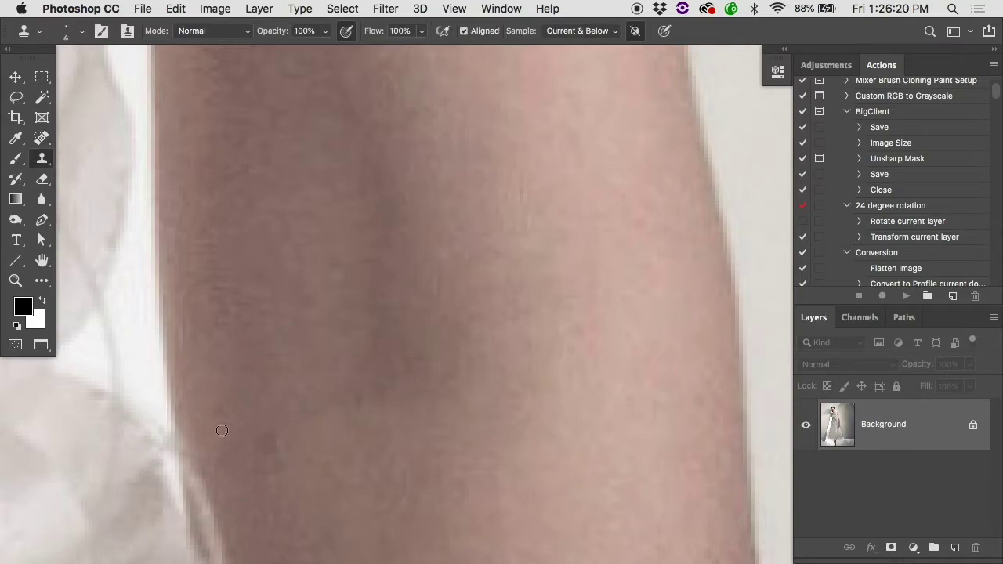
{"action": "left_click", "coordinate": [197, 421], "text": "alt"}
{"action": "mouse_move", "coordinate": [189, 441]}
{"action": "left_mouse_down"}
{"action": "mouse_move", "coordinate": [181, 420]}
{"action": "mouse_move", "coordinate": [217, 479]}
{"action": "left_mouse_up"}
{"action": "left_click", "coordinate": [188, 426], "text": "alt"}
{"action": "left_click_drag", "start_coordinate": [185, 415], "coordinate": [183, 399]}
{"action": "key", "text": "ctrl+alt+z"}
{"action": "key", "text": "ctrl+alt+z"}
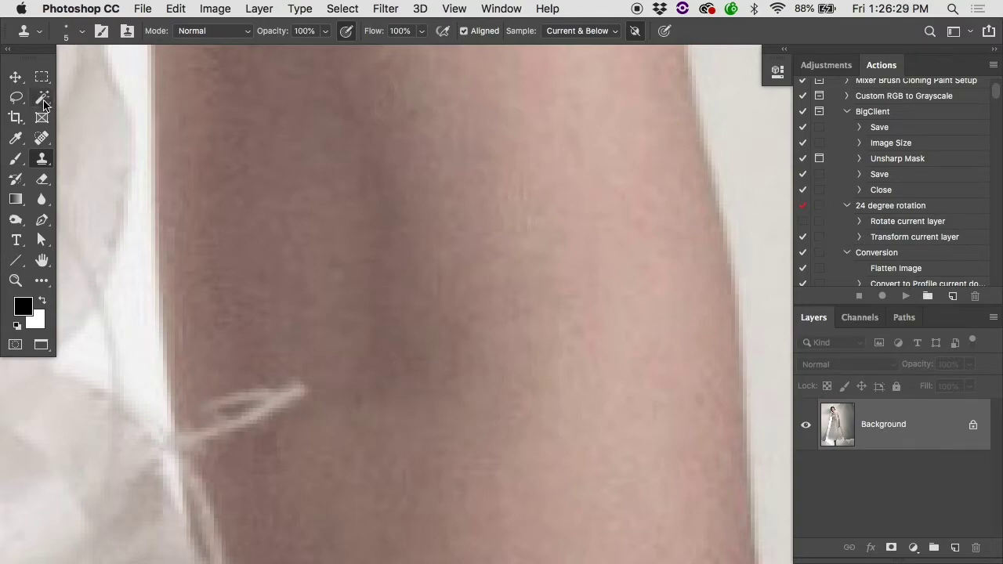
- Try healing the stray thread on the arm with the Spot Healing Brush set to Content-Aware, and undo it
{"action": "left_click", "coordinate": [42, 138]}
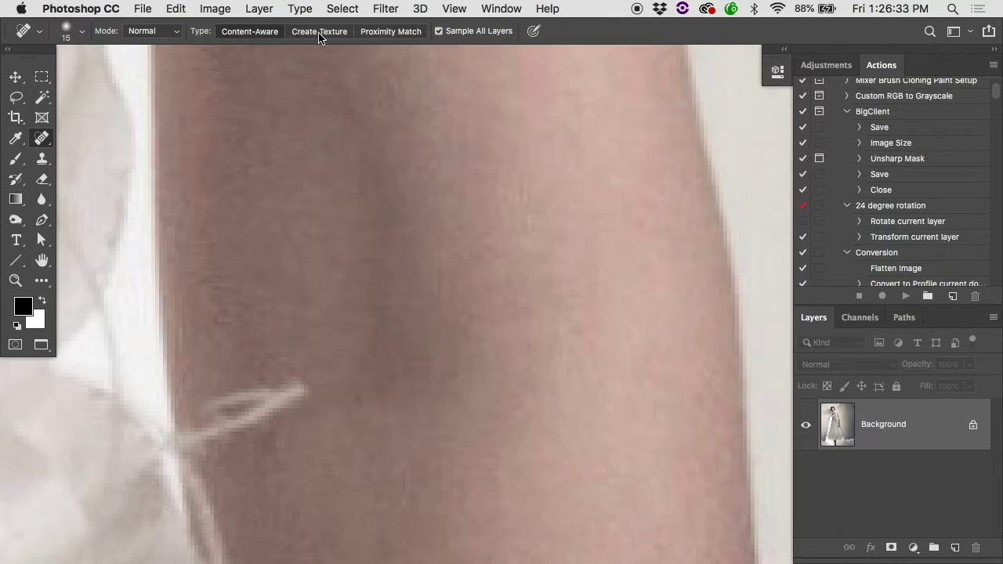
{"action": "left_click", "coordinate": [372, 35]}
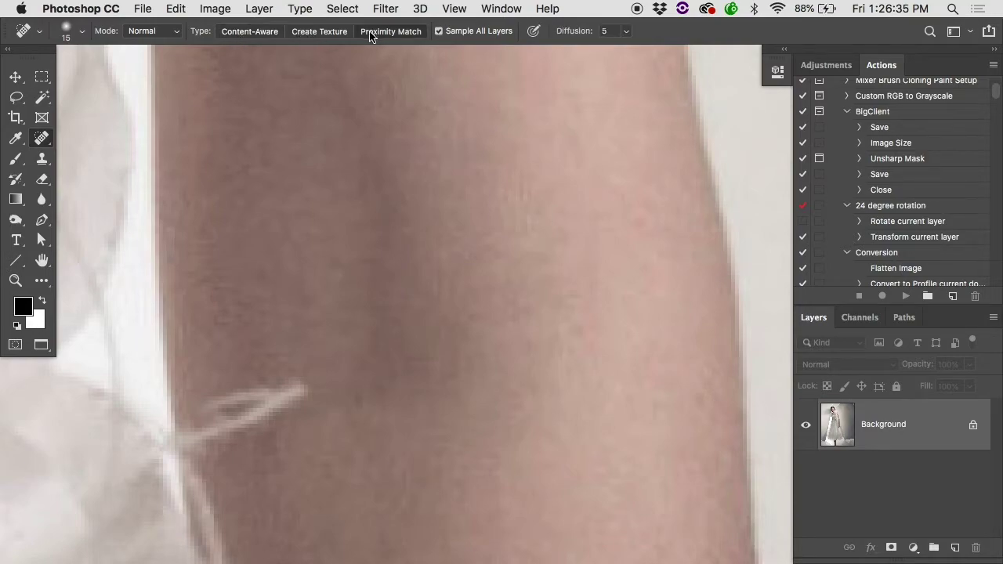
{"action": "mouse_move", "coordinate": [306, 386]}
{"action": "left_mouse_down"}
{"action": "mouse_move", "coordinate": [249, 420]}
{"action": "mouse_move", "coordinate": [191, 436]}
{"action": "mouse_move", "coordinate": [278, 380]}
{"action": "mouse_move", "coordinate": [270, 425]}
{"action": "mouse_move", "coordinate": [196, 432]}
{"action": "left_mouse_up"}
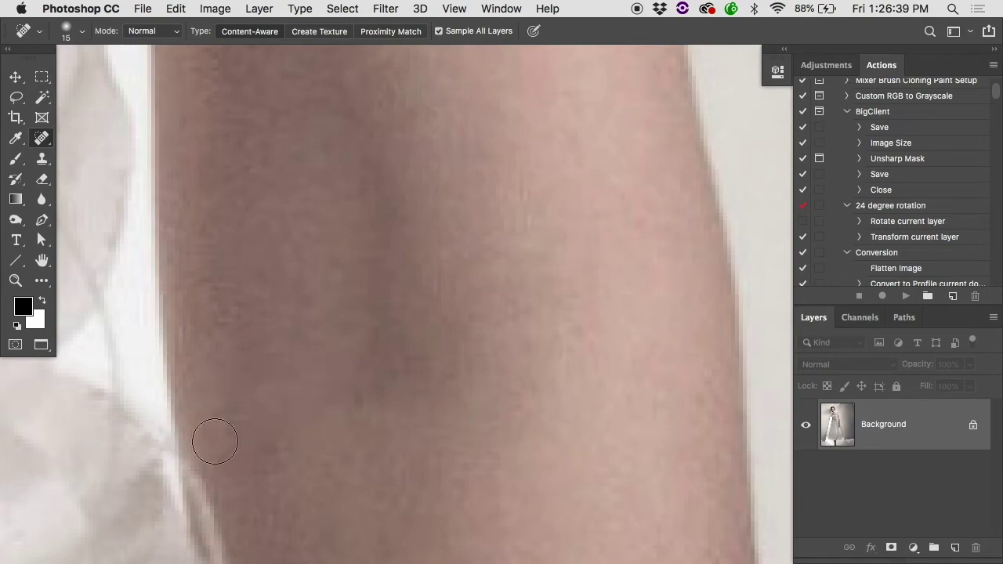
{"action": "key", "text": "super+z"}
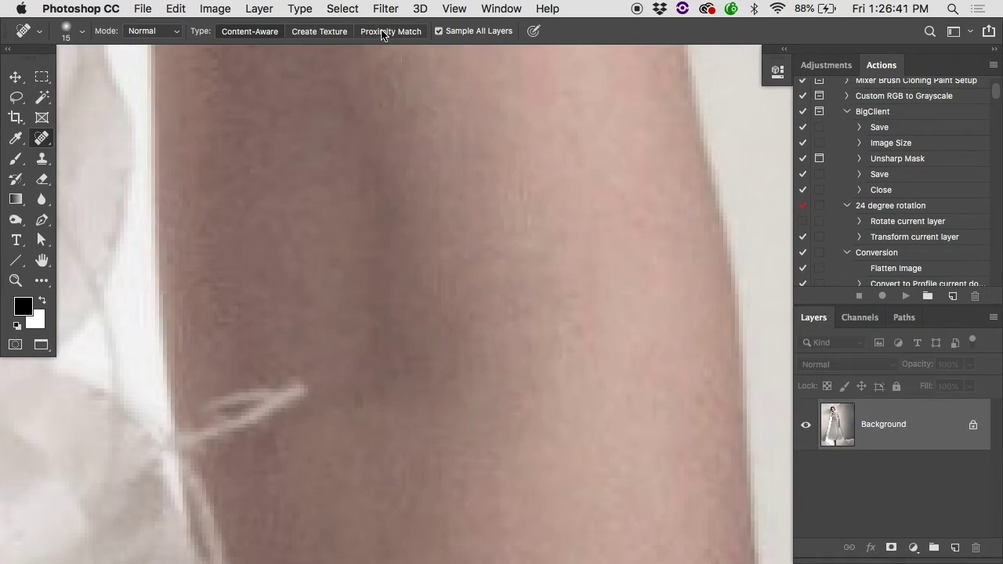
- Try healing the stray thread on the arm with the Proximity Match type, and undo it
{"action": "mouse_move", "coordinate": [301, 382]}
{"action": "left_mouse_down"}
{"action": "mouse_move", "coordinate": [236, 431]}
{"action": "mouse_move", "coordinate": [196, 436]}
{"action": "mouse_move", "coordinate": [208, 414]}
{"action": "left_mouse_up"}
{"action": "scroll", "coordinate": [358, 415], "scroll_direction": "down", "scroll_amount": 5}
{"action": "scroll", "coordinate": [358, 417], "scroll_direction": "down", "scroll_amount": 3}
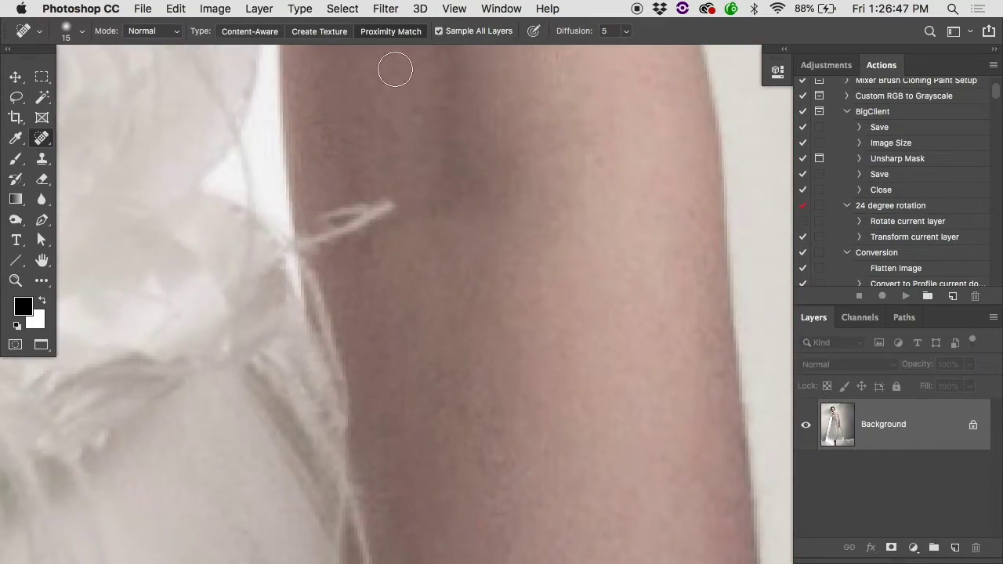
- Try healing the stray thread on the arm with the Create Texture type, and undo it
{"action": "left_click", "coordinate": [321, 31]}
{"action": "mouse_move", "coordinate": [388, 201]}
{"action": "left_mouse_down"}
{"action": "mouse_move", "coordinate": [316, 245]}
{"action": "mouse_move", "coordinate": [309, 233]}
{"action": "mouse_move", "coordinate": [348, 204]}
{"action": "mouse_move", "coordinate": [389, 205]}
{"action": "left_mouse_up"}
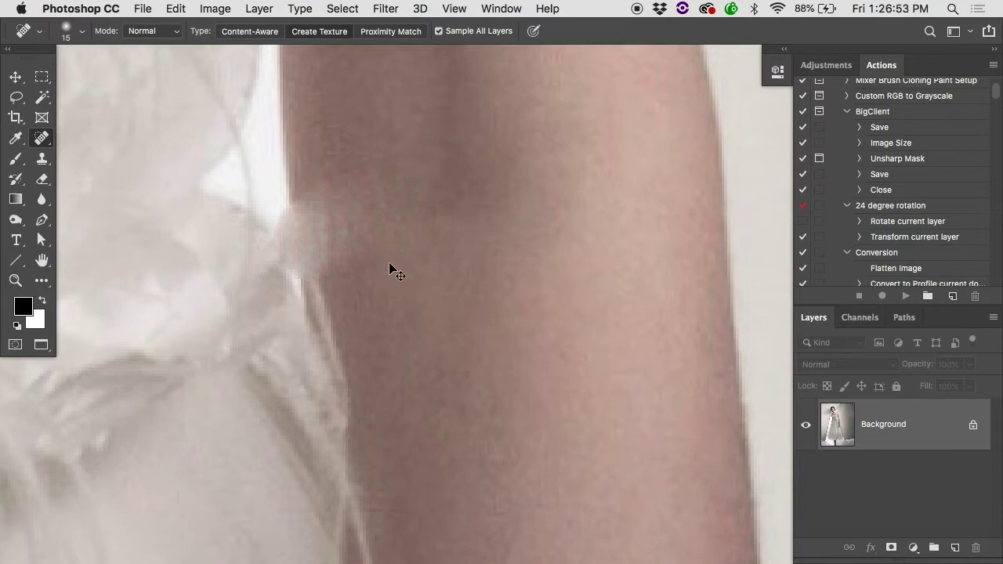
{"action": "key", "text": "super+z"}
{"action": "left_click", "coordinate": [541, 277], "text": "super"}
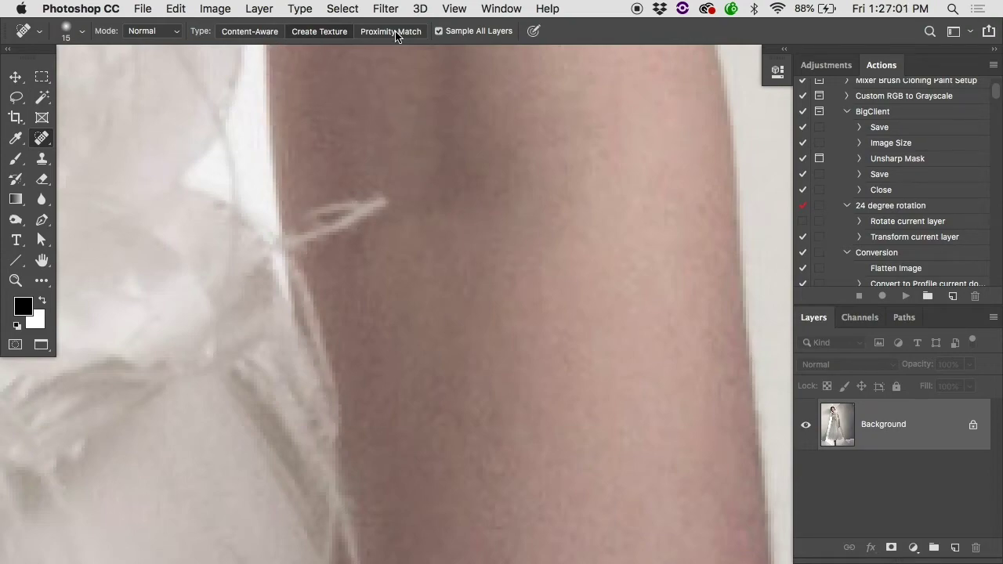
- Close Cloning Practice.jpg without saving and open SimpleTools.tif from the Retouching folder in Finder, returning to Photoshop
{"action": "key", "text": "super+w"}
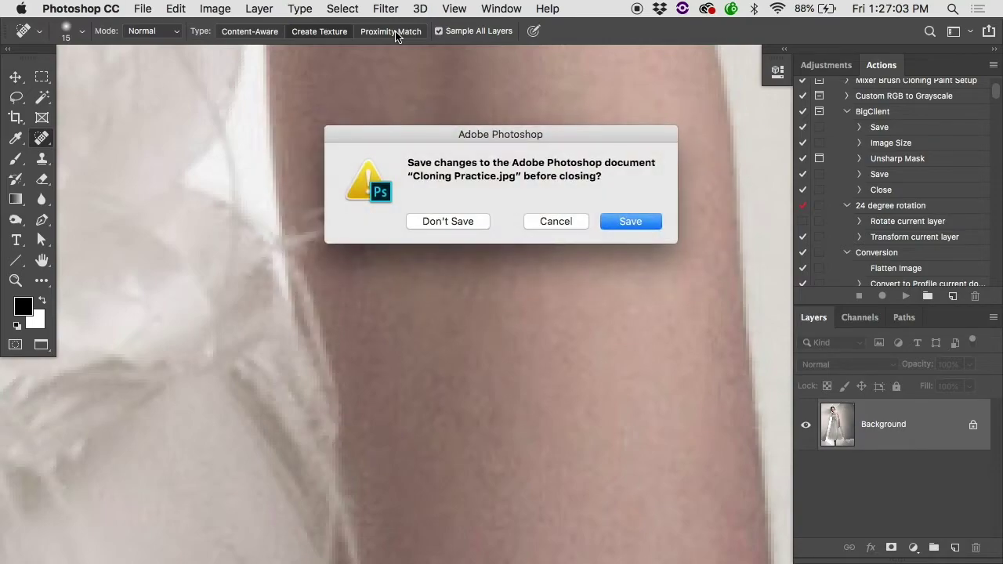
{"action": "key", "text": "super+d"}
{"action": "left_click", "coordinate": [622, 163]}
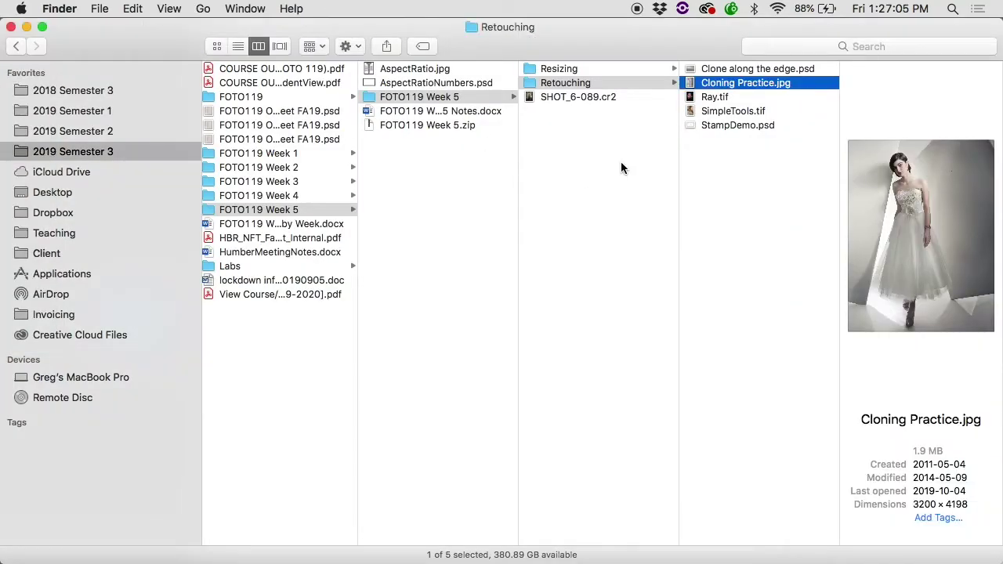
{"action": "double_click", "coordinate": [709, 112]}
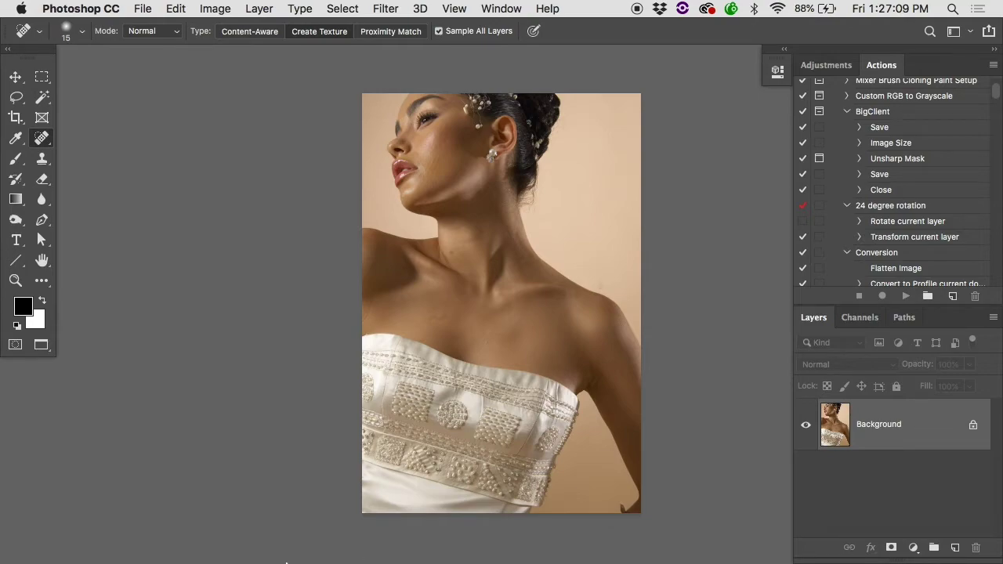
{"action": "left_click", "coordinate": [38, 542]}
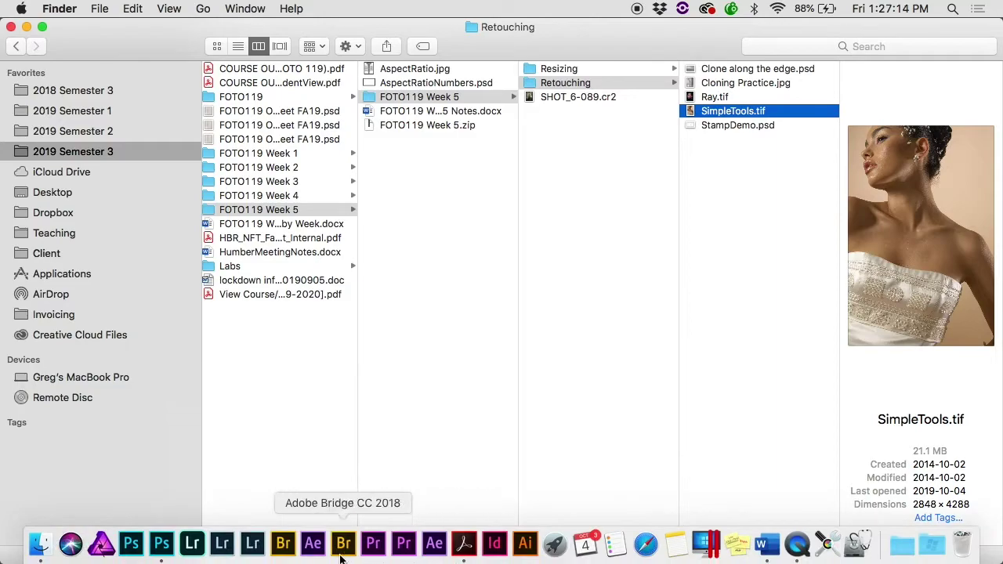
{"action": "left_click", "coordinate": [161, 542]}
- Reduce the Spot Healing Brush size to 9 and heal a small blemish on the cheek with Create Texture
{"action": "scroll", "coordinate": [466, 178], "scroll_direction": "up", "scroll_amount": 5}
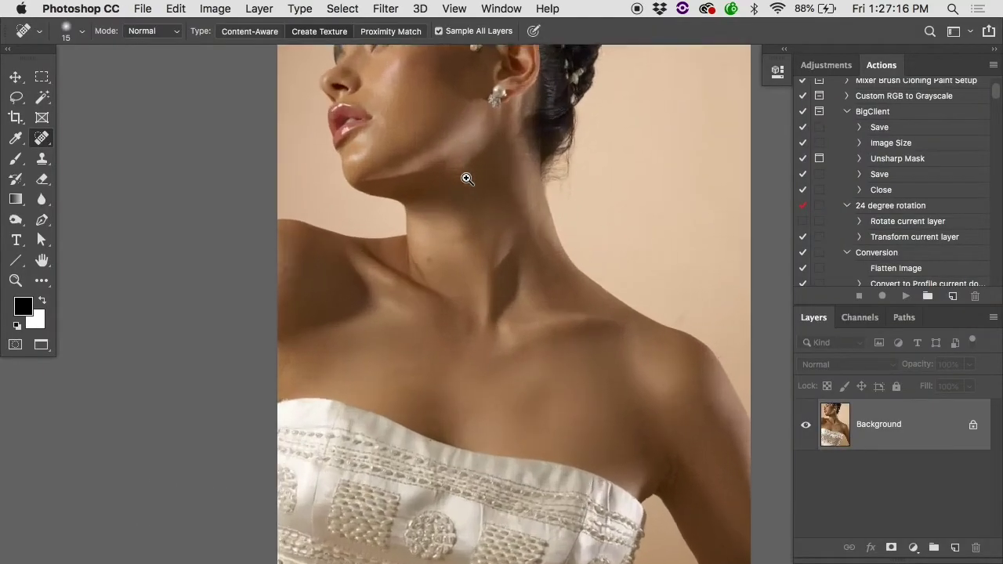
{"action": "scroll", "coordinate": [466, 177], "scroll_direction": "up", "scroll_amount": 3}
{"action": "scroll", "coordinate": [413, 239], "scroll_direction": "up", "scroll_amount": 5}
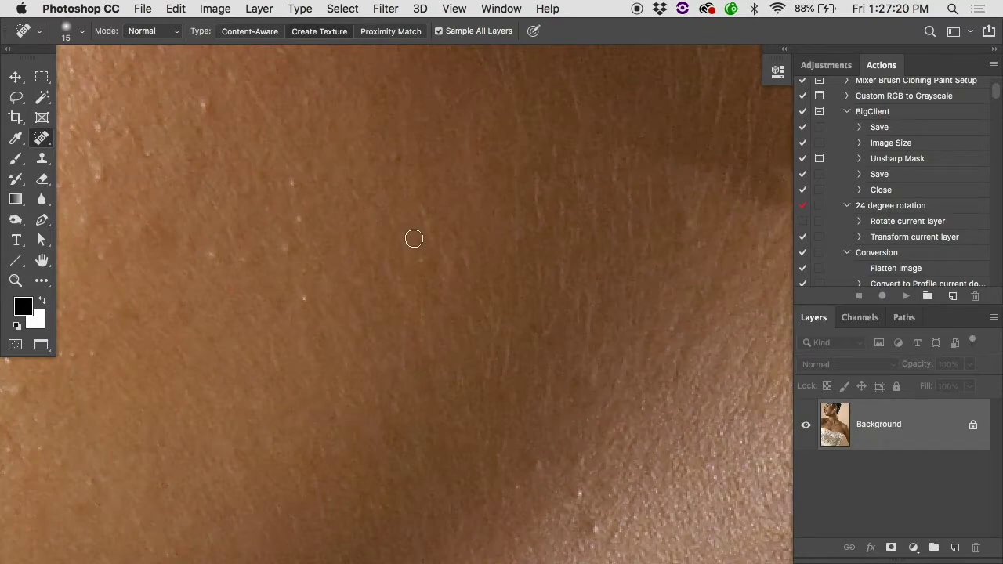
{"action": "key", "text": "bracketleft"}
{"action": "key", "text": "bracketleft"}
{"action": "scroll", "coordinate": [300, 213], "scroll_direction": "up", "scroll_amount": 2}
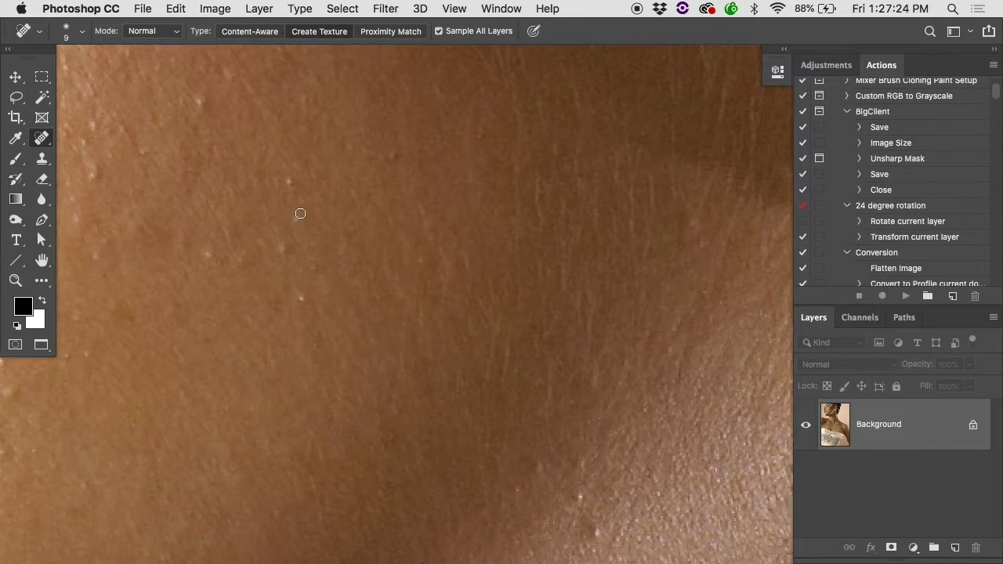
{"action": "left_click_drag", "start_coordinate": [239, 160], "coordinate": [233, 141]}
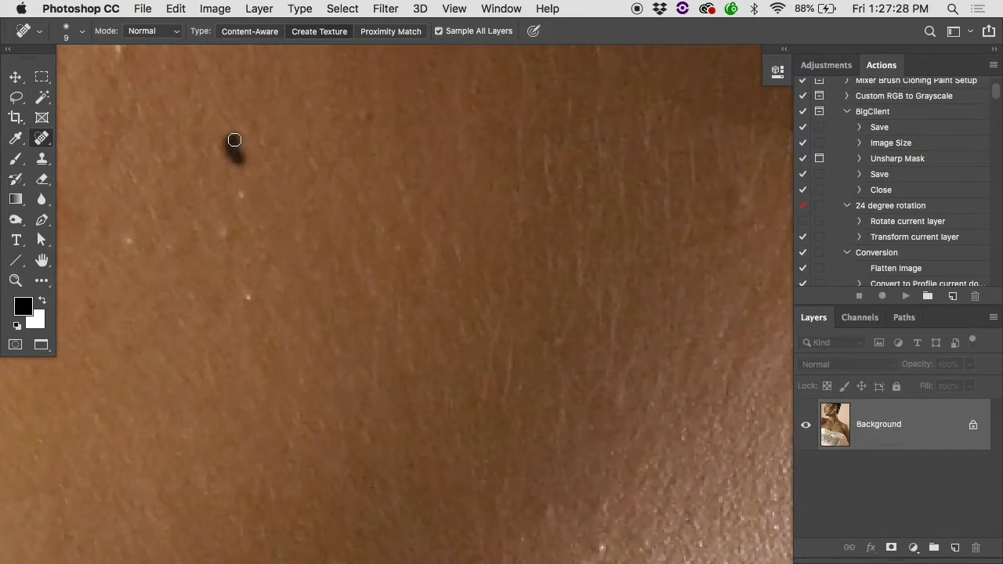
{"action": "left_click_drag", "start_coordinate": [234, 139], "coordinate": [232, 138]}
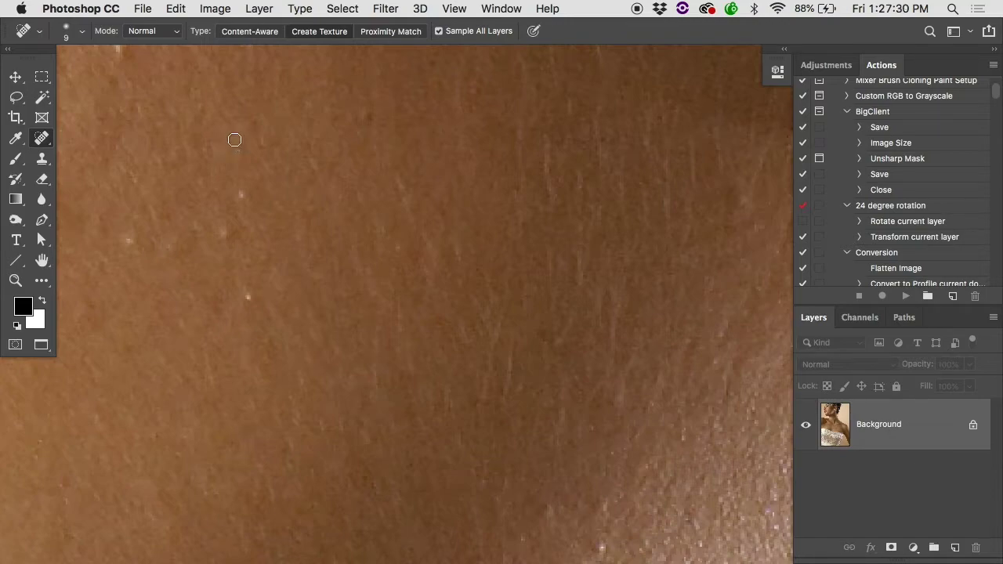
- Set the healing type to Proximity Match and remove the small bright bumps from the cheek
{"action": "left_click", "coordinate": [391, 31]}
{"action": "left_click_drag", "start_coordinate": [234, 142], "coordinate": [233, 154]}
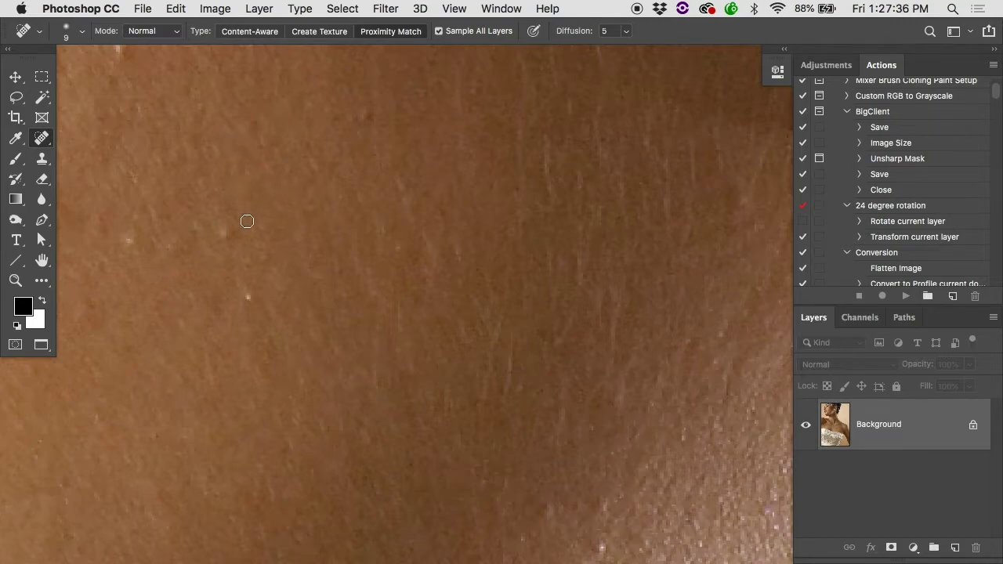
{"action": "left_click", "coordinate": [248, 297]}
{"action": "left_click", "coordinate": [128, 240]}
{"action": "left_click", "coordinate": [130, 241]}
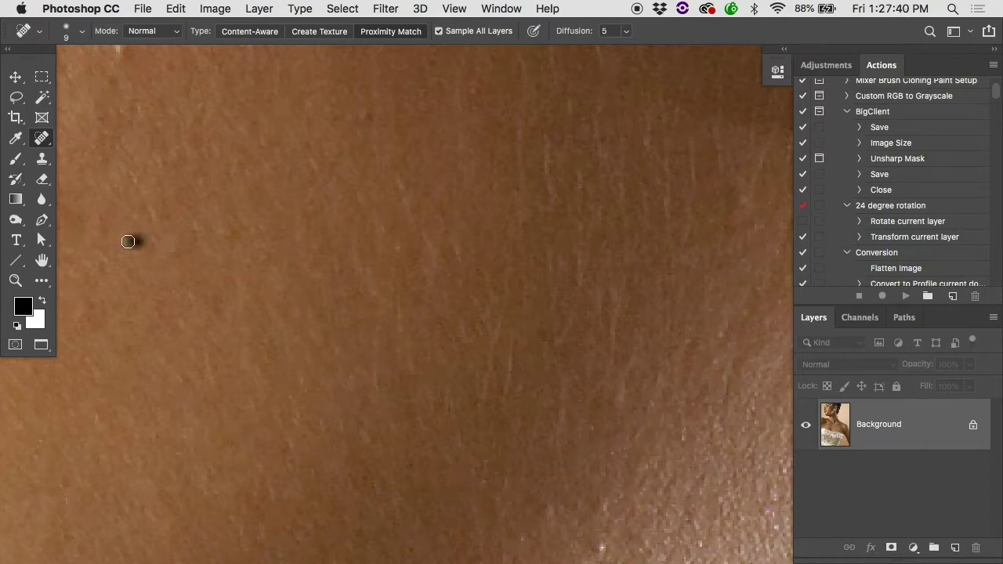
- Enlarge the Spot Healing Brush to 200 and paint broad overlapping healing strokes across the whole cheek and jaw
{"action": "left_click", "coordinate": [301, 270], "text": "alt"}
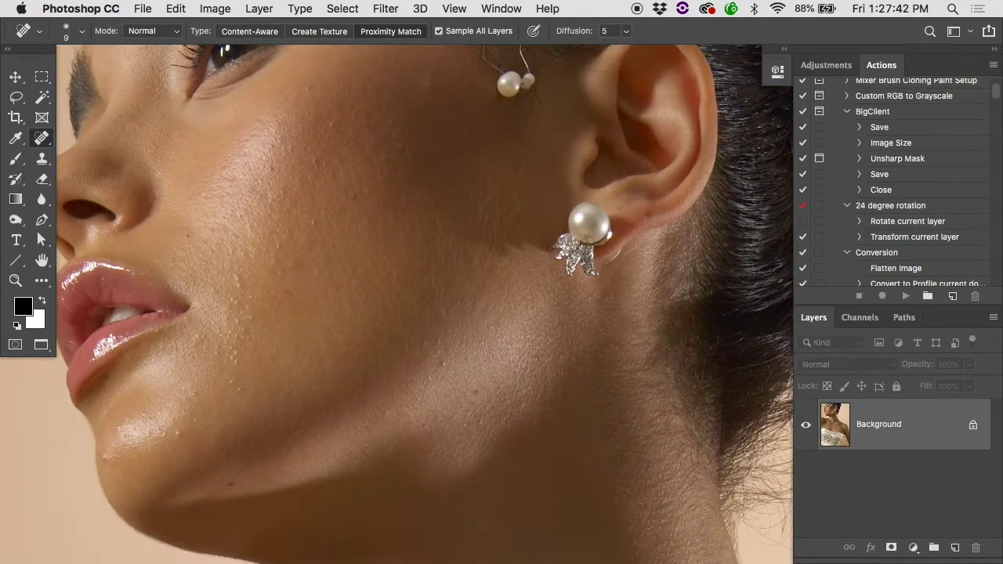
{"action": "key", "text": "]"}
{"action": "key", "text": "]"}
{"action": "key", "text": "]"}
{"action": "key", "text": "]"}
{"action": "key", "text": "]"}
{"action": "key", "text": "]"}
{"action": "key", "text": "]"}
{"action": "key", "text": "]"}
{"action": "key", "text": "]"}
{"action": "key", "text": "]"}
{"action": "key", "text": "]"}
{"action": "key", "text": "]"}
{"action": "key", "text": "]"}
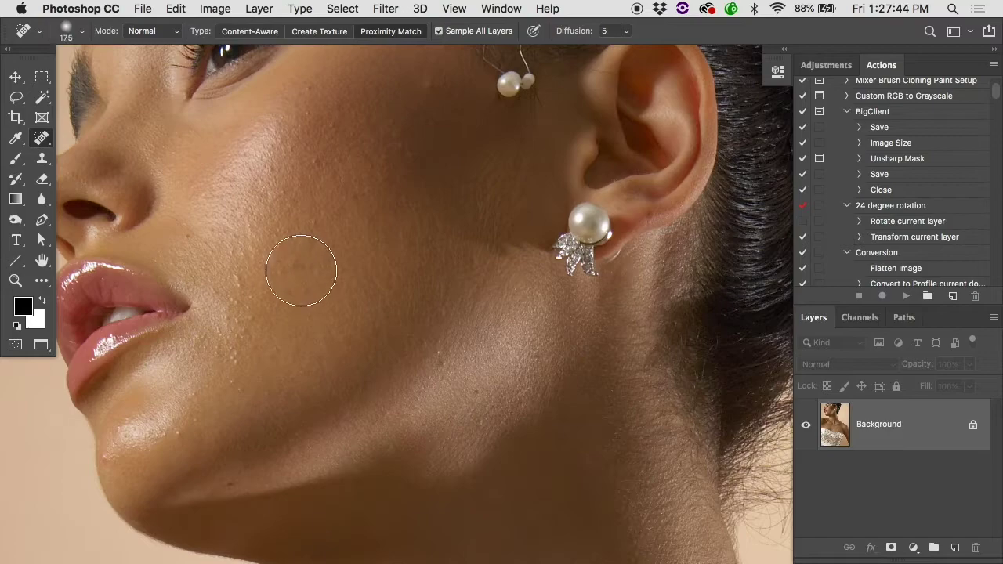
{"action": "left_click_drag", "start_coordinate": [339, 96], "coordinate": [249, 335]}
{"action": "mouse_move", "coordinate": [414, 93]}
{"action": "left_mouse_down"}
{"action": "mouse_move", "coordinate": [393, 132]}
{"action": "mouse_move", "coordinate": [384, 373]}
{"action": "left_mouse_up"}
{"action": "left_click_drag", "start_coordinate": [263, 161], "coordinate": [412, 323]}
{"action": "left_click_drag", "start_coordinate": [359, 112], "coordinate": [312, 309]}
{"action": "left_click_drag", "start_coordinate": [239, 296], "coordinate": [325, 337]}
{"action": "left_click_drag", "start_coordinate": [445, 188], "coordinate": [398, 378]}
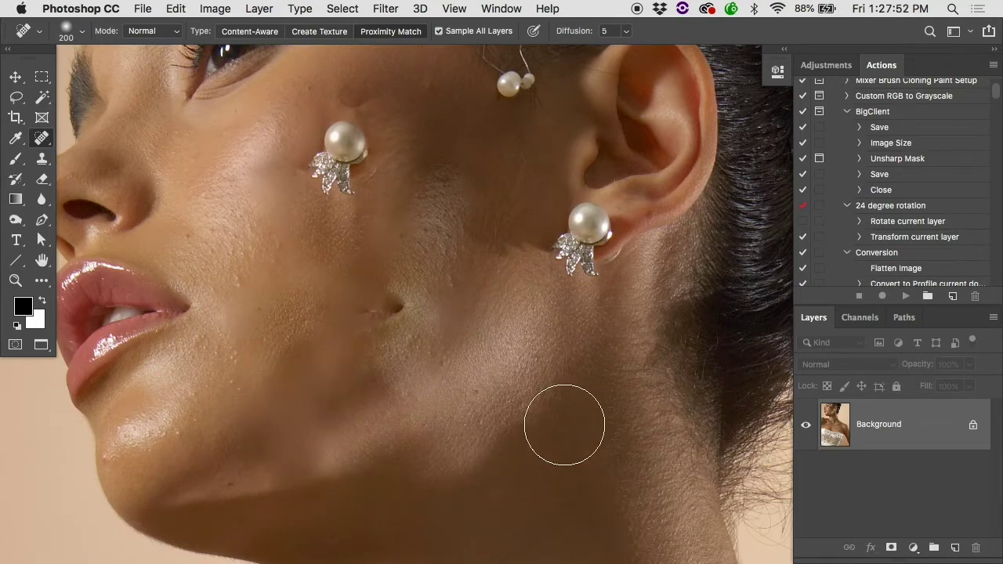
- Undo all the broad healing strokes on the cheek and jaw
{"action": "key", "text": "super+alt+z"}
{"action": "key", "text": "super+alt+z"}
{"action": "key", "text": "super+alt+z"}
{"action": "key", "text": "super+alt+z"}
{"action": "key", "text": "super+alt+z"}
{"action": "key", "text": "super+alt+z"}
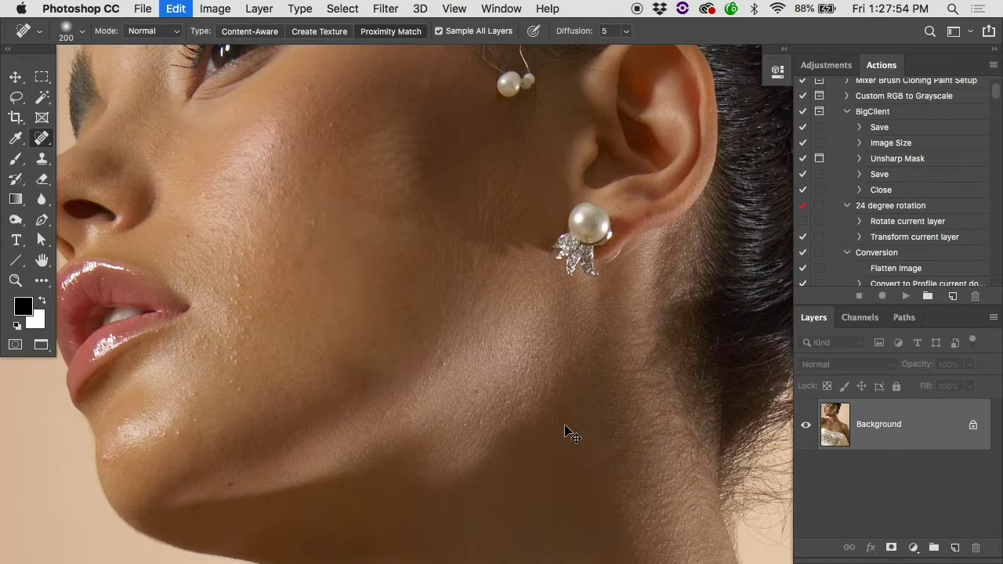
- Reduce the Spot Healing Brush to 20 and heal a small spot on the cheek with Proximity Match
{"action": "key", "text": "bracketleft"}
{"action": "key", "text": "bracketleft"}
{"action": "key", "text": "bracketleft"}
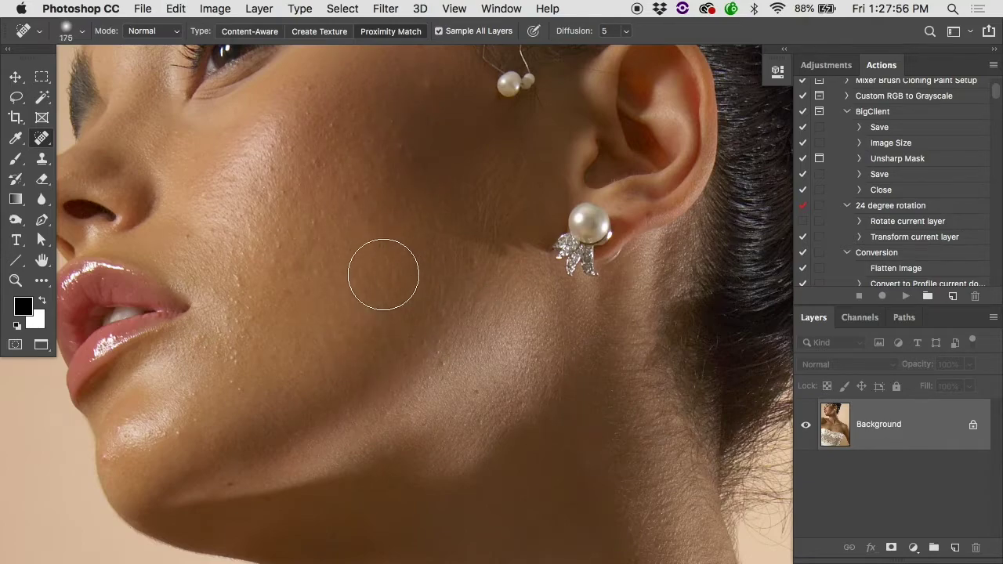
{"action": "key", "text": "bracketleft"}
{"action": "key", "text": "bracketleft"}
{"action": "key", "text": "bracketleft"}
{"action": "key", "text": "bracketleft"}
{"action": "key", "text": "bracketleft"}
{"action": "key", "text": "bracketleft"}
{"action": "key", "text": "bracketleft"}
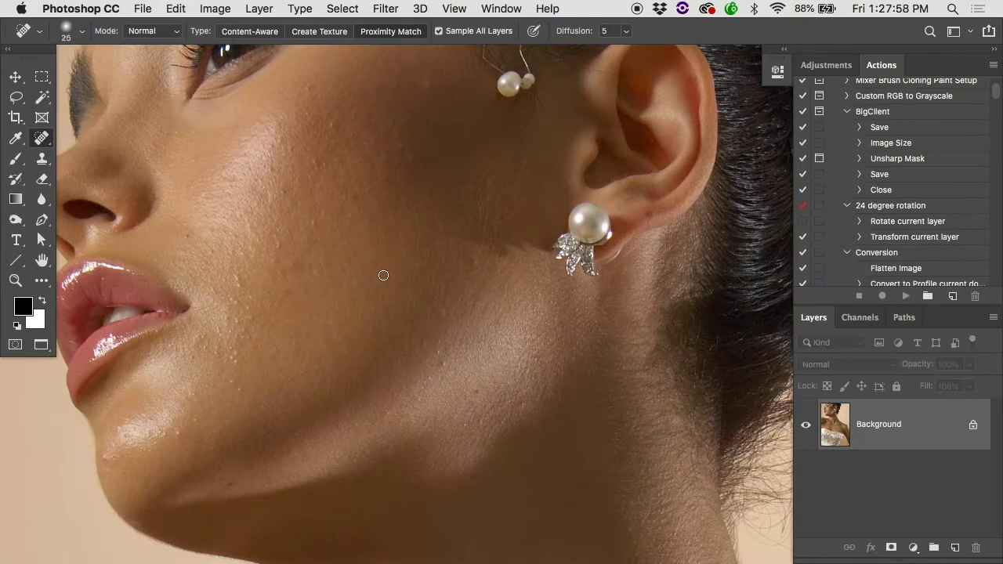
{"action": "left_click", "coordinate": [313, 224]}
- Enlarge the Spot Healing Brush to 70 and try to heal the crease under the eye with Proximity Match
{"action": "scroll", "coordinate": [258, 131], "scroll_direction": "up", "scroll_amount": 5}
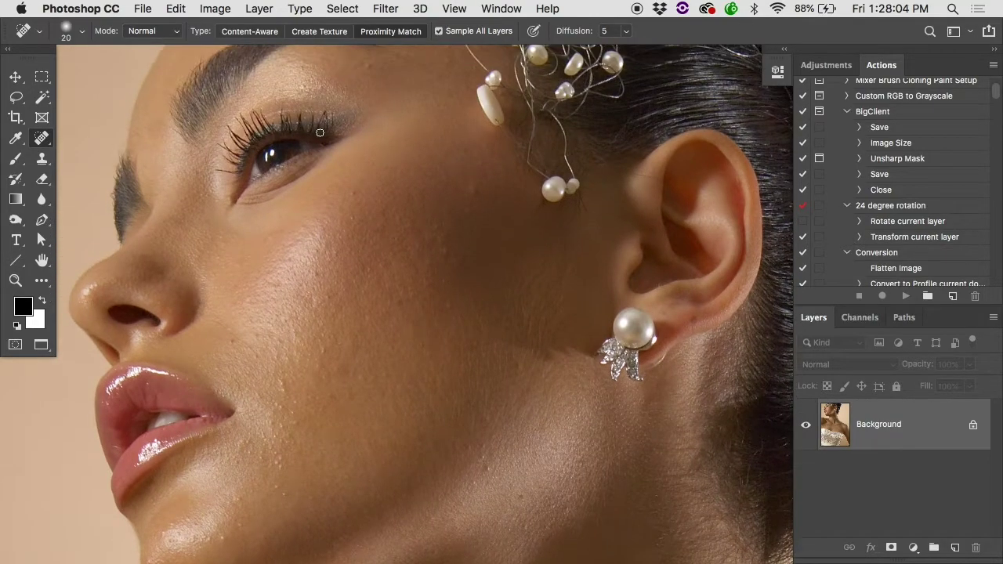
{"action": "key", "text": "super+plus"}
{"action": "scroll", "coordinate": [320, 133], "scroll_direction": "left", "scroll_amount": 3}
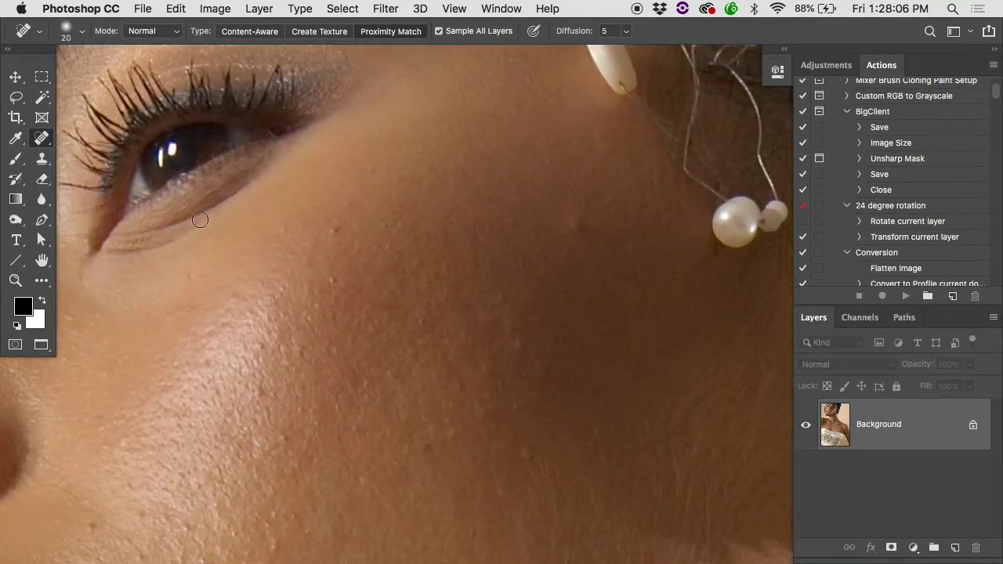
{"action": "key", "text": "bracketright"}
{"action": "key", "text": "bracketright"}
{"action": "key", "text": "bracketright"}
{"action": "key", "text": "bracketright"}
{"action": "key", "text": "bracketright"}
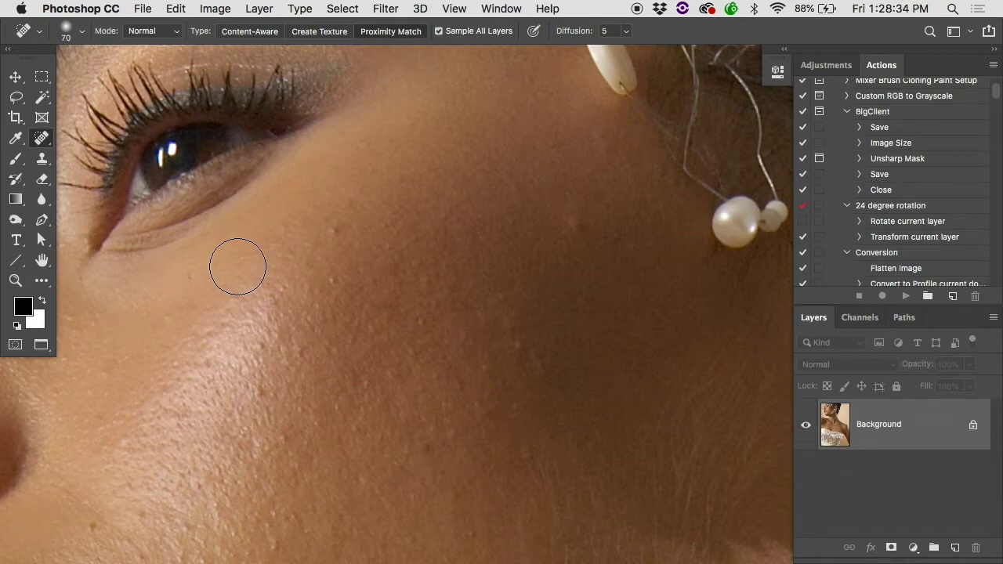
{"action": "mouse_move", "coordinate": [298, 174]}
{"action": "left_mouse_down"}
{"action": "mouse_move", "coordinate": [143, 261]}
{"action": "mouse_move", "coordinate": [229, 210]}
{"action": "mouse_move", "coordinate": [298, 177]}
{"action": "left_mouse_up"}
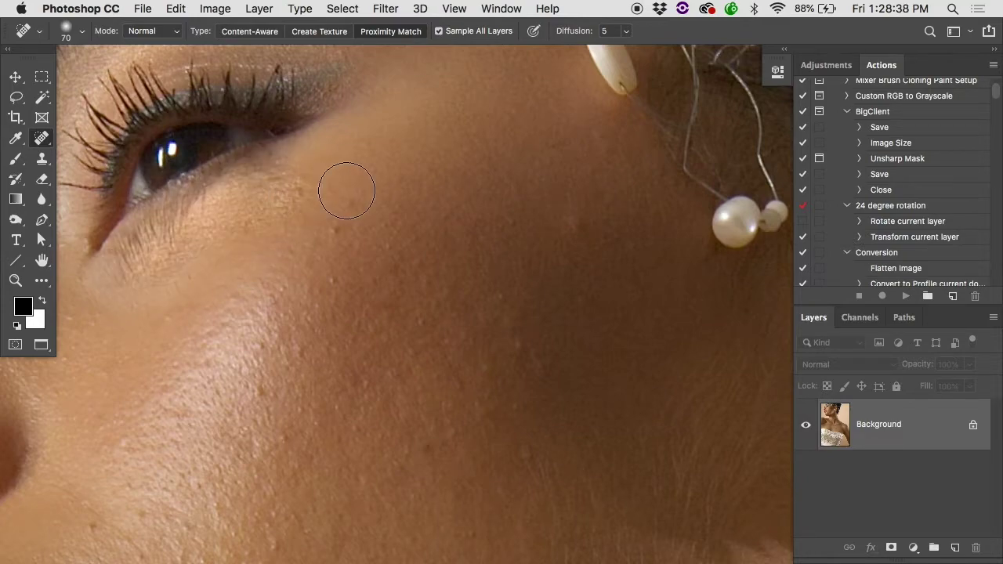
- Retry long Proximity Match strokes from the outer to the inner corner under the eye and undo every attempt
{"action": "scroll", "coordinate": [346, 191], "scroll_direction": "left", "scroll_amount": 5}
{"action": "scroll", "coordinate": [346, 190], "scroll_direction": "up", "scroll_amount": 2}
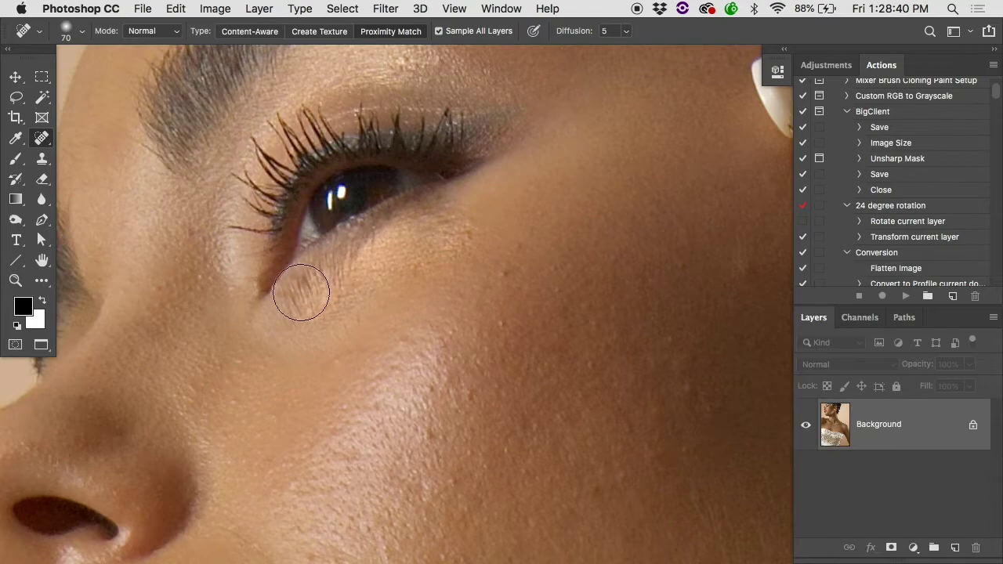
{"action": "left_click_drag", "start_coordinate": [436, 217], "coordinate": [286, 303]}
{"action": "key", "text": "super+z"}
{"action": "mouse_move", "coordinate": [431, 229]}
{"action": "left_mouse_down"}
{"action": "mouse_move", "coordinate": [346, 267]}
{"action": "mouse_move", "coordinate": [438, 238]}
{"action": "mouse_move", "coordinate": [315, 312]}
{"action": "left_mouse_up"}
{"action": "key", "text": "super+z"}
{"action": "key", "text": "super+z"}
- Set the healing type to Content-Aware and try it on the under-eye crease, undoing the first attempt and repeating the stroke
{"action": "left_click", "coordinate": [254, 33]}
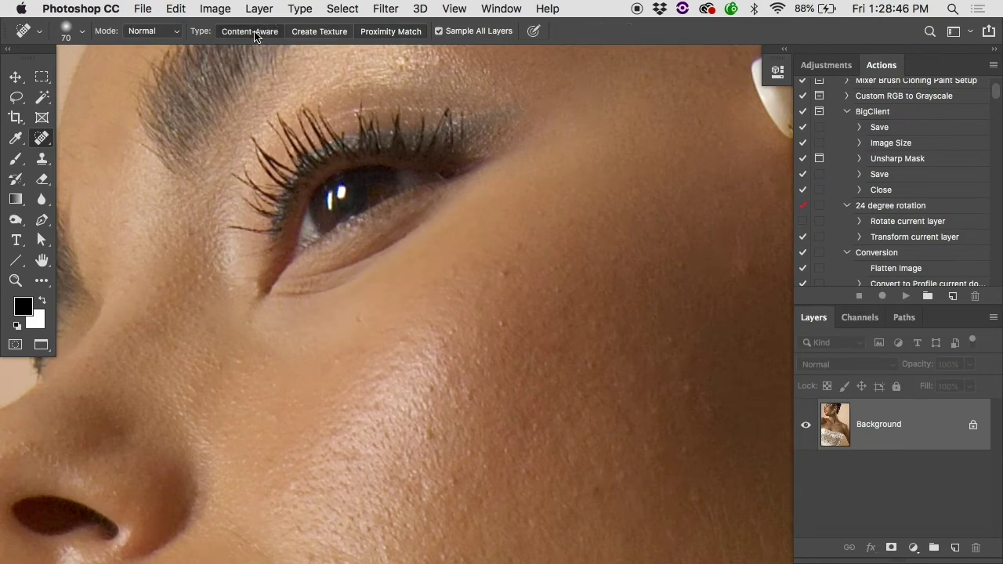
{"action": "mouse_move", "coordinate": [461, 205]}
{"action": "left_mouse_down"}
{"action": "mouse_move", "coordinate": [345, 261]}
{"action": "mouse_move", "coordinate": [307, 295]}
{"action": "mouse_move", "coordinate": [464, 208]}
{"action": "left_mouse_up"}
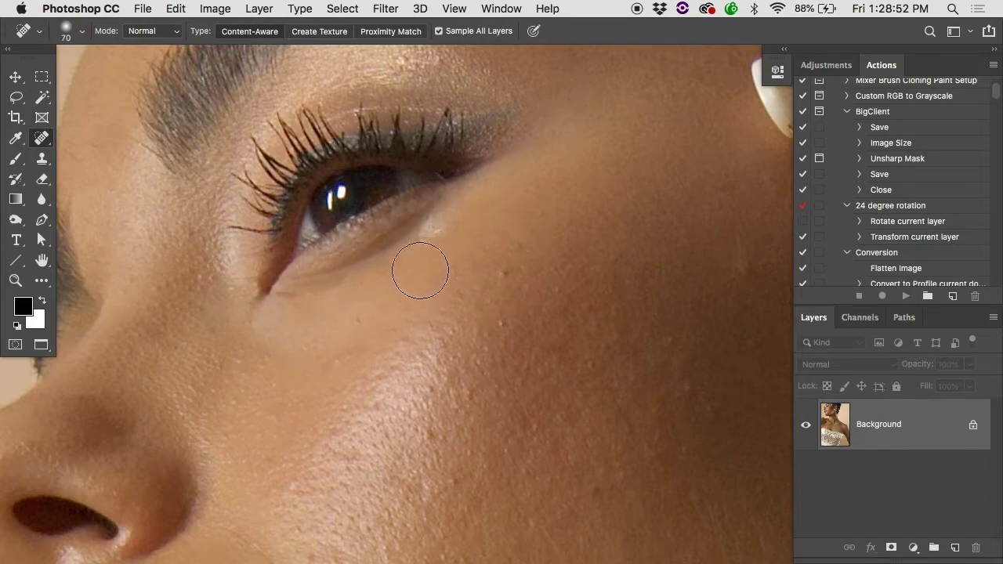
{"action": "key", "text": "super+z"}
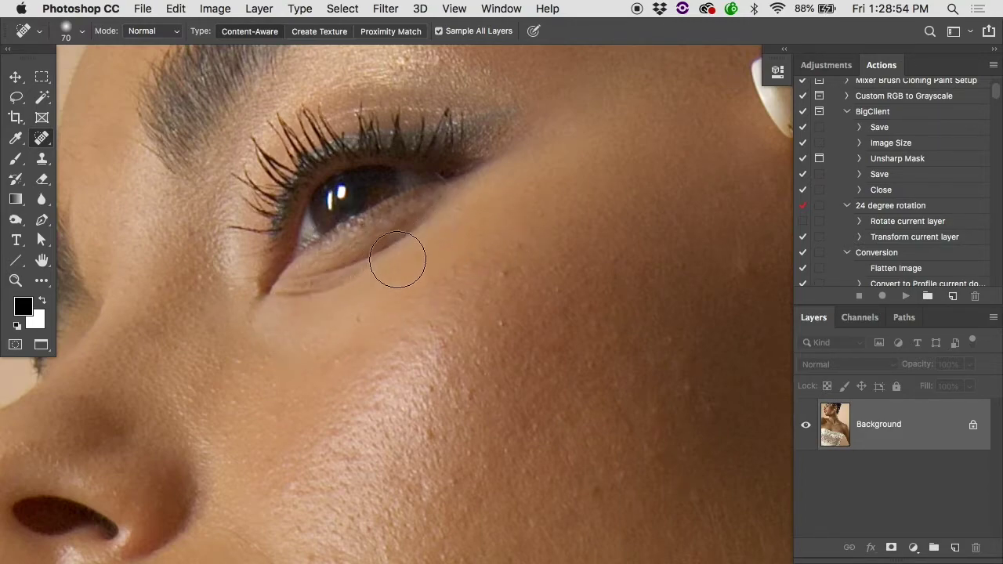
{"action": "mouse_move", "coordinate": [439, 219]}
{"action": "left_mouse_down"}
{"action": "mouse_move", "coordinate": [288, 322]}
{"action": "mouse_move", "coordinate": [339, 272]}
{"action": "mouse_move", "coordinate": [470, 213]}
{"action": "left_mouse_up"}
{"action": "left_click", "coordinate": [503, 268], "text": "alt"}
- Switch to the Clone Stamp at size 20, try it along the edge of the nostril, and undo the strokes
{"action": "key", "text": "super+plus"}
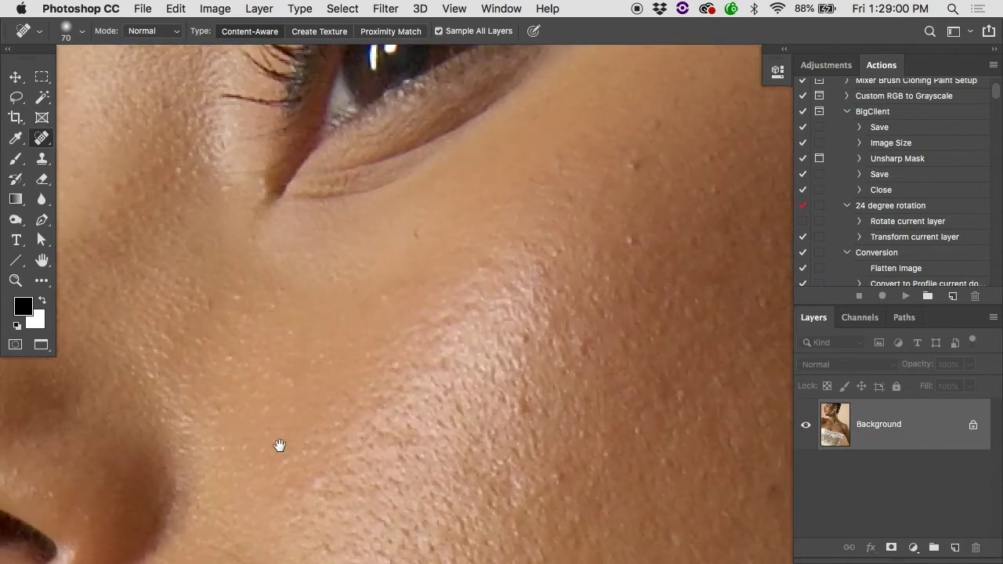
{"action": "scroll", "coordinate": [278, 445], "scroll_direction": "down", "scroll_amount": 4}
{"action": "mouse_move", "coordinate": [319, 340]}
{"action": "left_mouse_down"}
{"action": "mouse_move", "coordinate": [294, 343]}
{"action": "mouse_move", "coordinate": [235, 474]}
{"action": "left_mouse_up"}
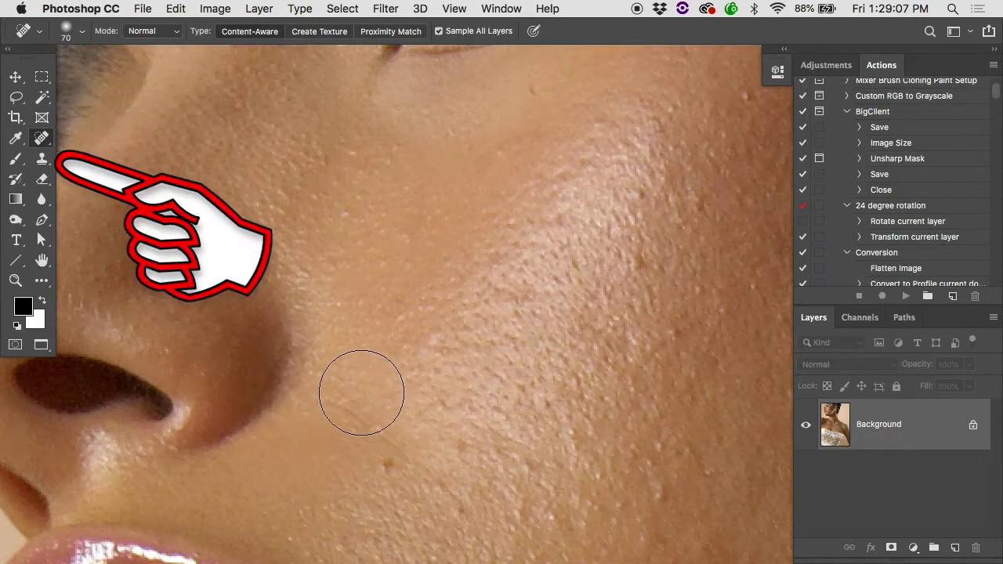
{"action": "key", "text": "s"}
{"action": "key", "text": "bracketright"}
{"action": "key", "text": "bracketright"}
{"action": "key", "text": "bracketright"}
{"action": "key", "text": "bracketright"}
{"action": "key", "text": "bracketright"}
{"action": "key", "text": "bracketright"}
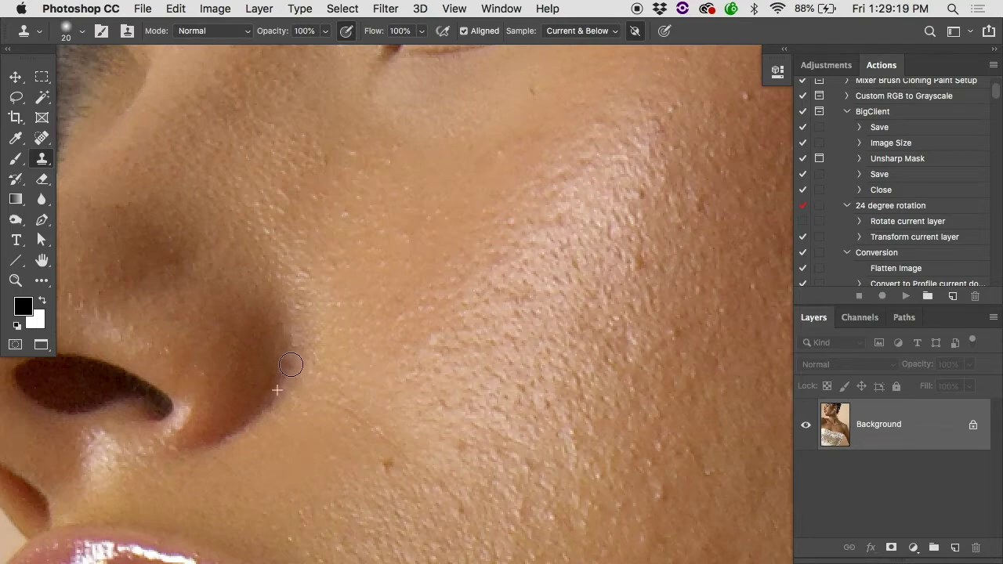
{"action": "key", "text": "super+z"}
{"action": "key", "text": "super+z"}
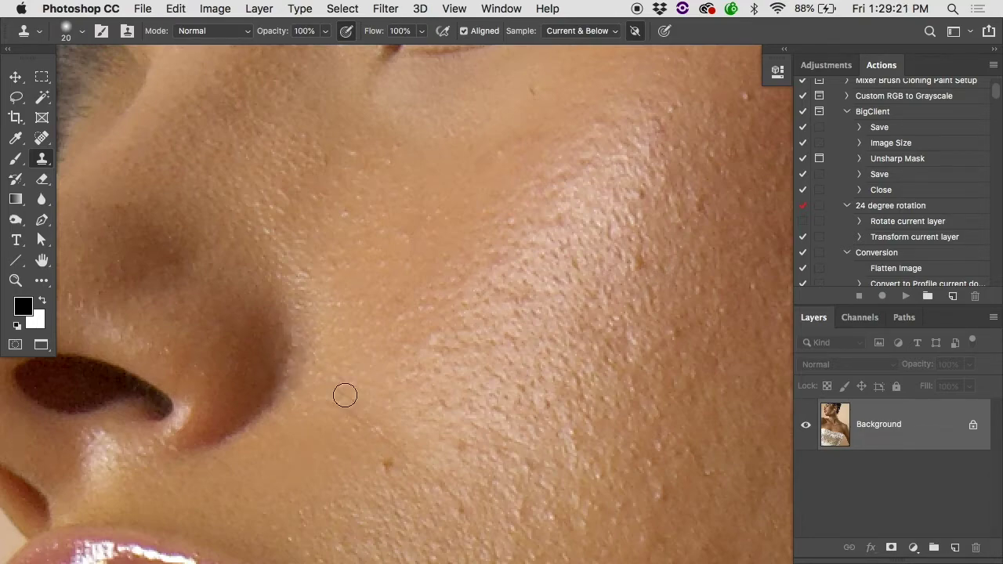
- Return to the Spot Healing Brush with Proximity Match at size 60, try a stroke under the eye, and undo it
{"action": "scroll", "coordinate": [420, 299], "scroll_direction": "down", "scroll_amount": 3}
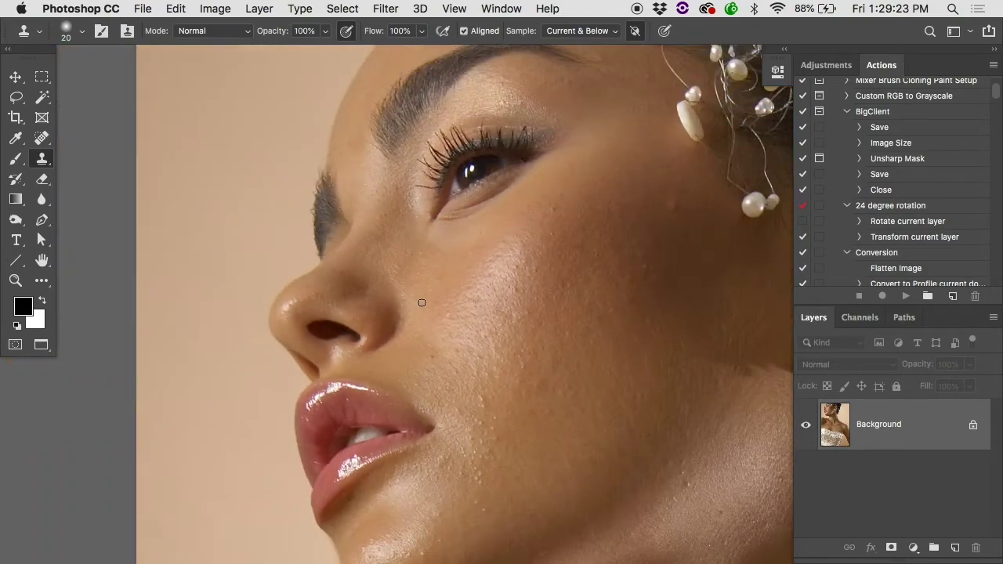
{"action": "key", "text": "j"}
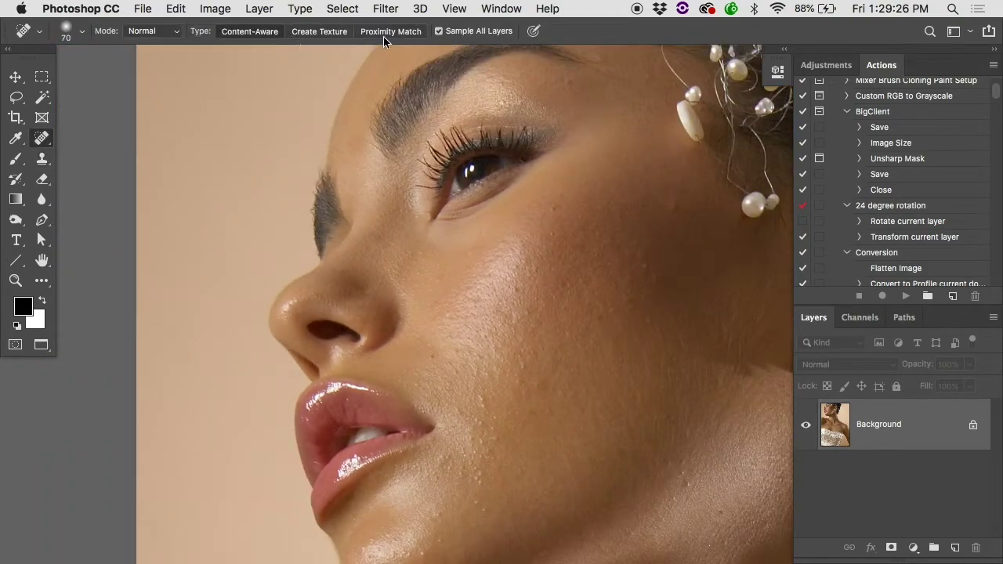
{"action": "scroll", "coordinate": [452, 185], "scroll_direction": "up", "scroll_amount": 1}
{"action": "scroll", "coordinate": [452, 185], "scroll_direction": "up", "scroll_amount": 2}
{"action": "key", "text": "bracketleft"}
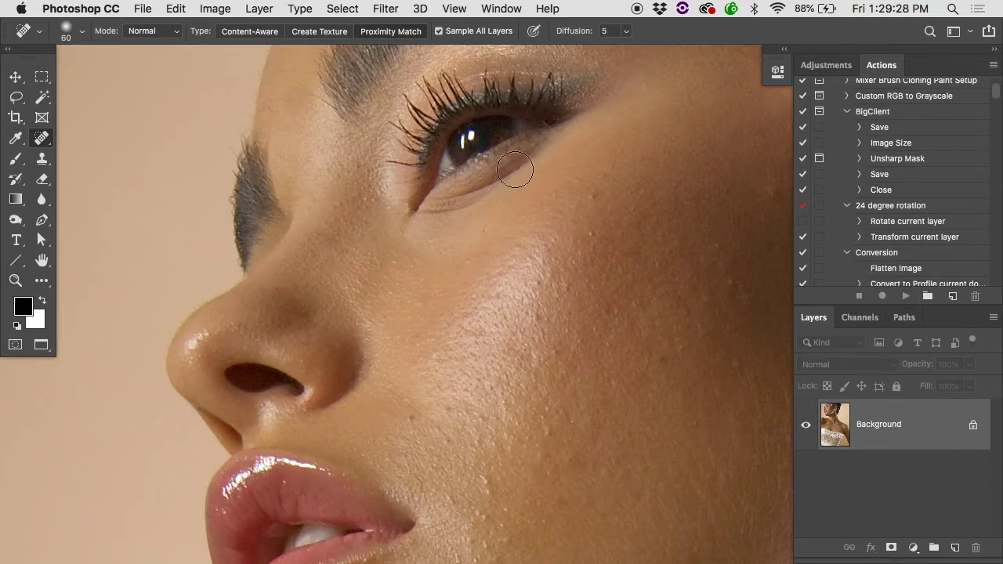
{"action": "left_click_drag", "start_coordinate": [539, 152], "coordinate": [427, 221]}
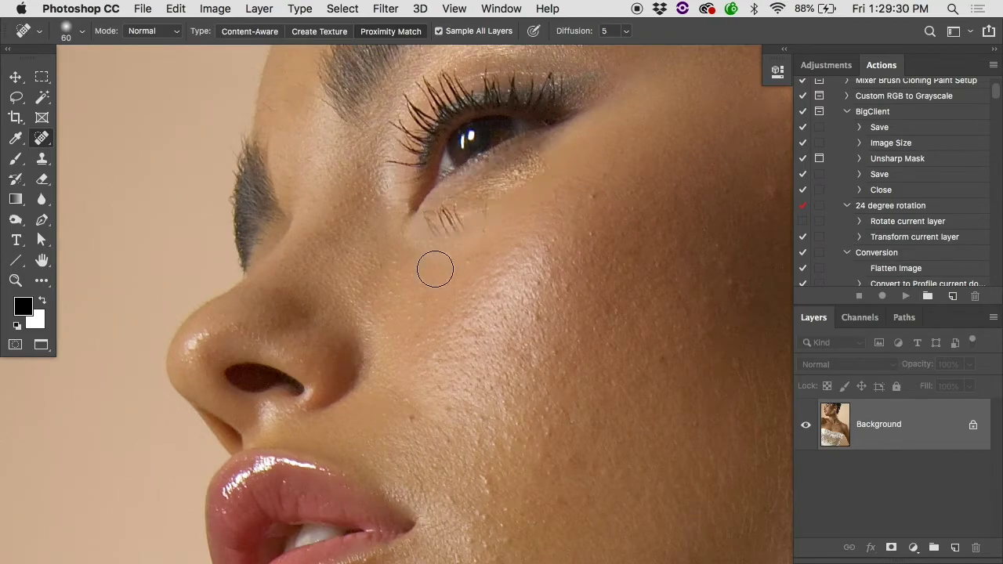
{"action": "key", "text": "super+z"}
- Reduce the Spot Healing Brush to 15 and examine the cheek, mouth corner and jaw for small blemishes
{"action": "key", "text": "bracketleft"}
{"action": "key", "text": "bracketleft"}
{"action": "key", "text": "bracketleft"}
{"action": "key", "text": "bracketleft"}
{"action": "key", "text": "bracketleft"}
{"action": "key", "text": "bracketleft"}
{"action": "key", "text": "bracketleft"}
{"action": "key", "text": "bracketleft"}
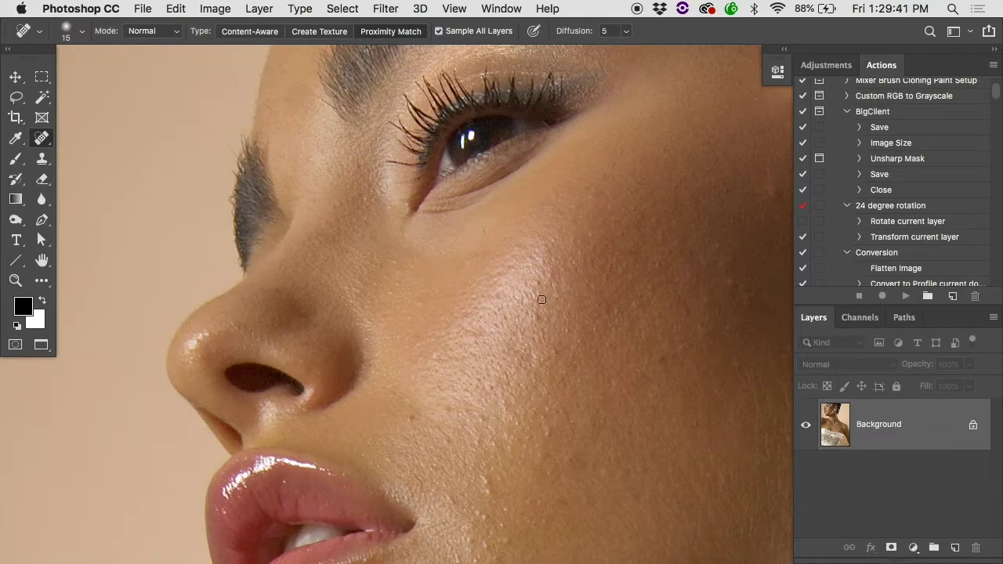
{"action": "scroll", "coordinate": [480, 290], "scroll_direction": "down", "scroll_amount": 3}
{"action": "scroll", "coordinate": [481, 290], "scroll_direction": "right", "scroll_amount": 2}
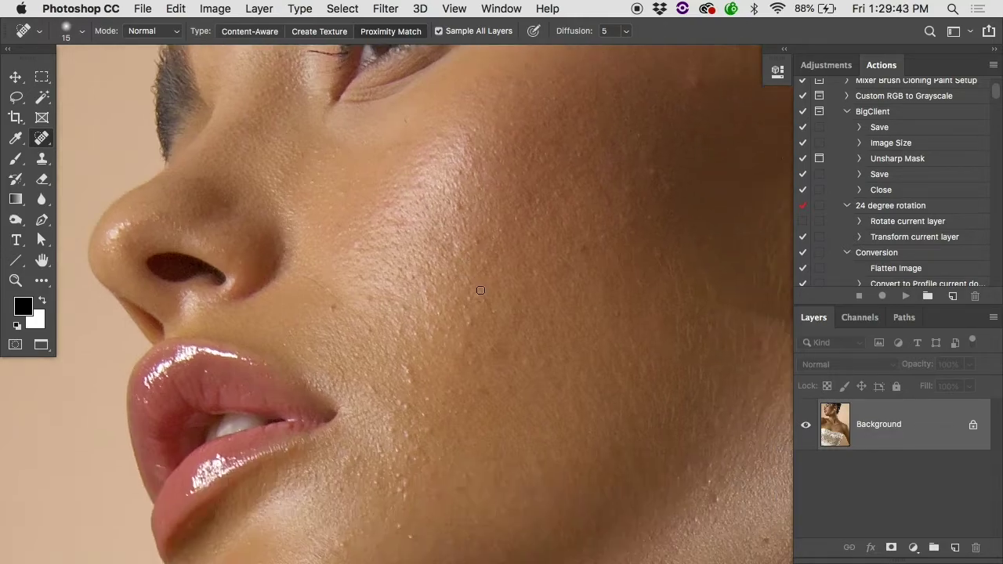
{"action": "scroll", "coordinate": [480, 380], "scroll_direction": "down", "scroll_amount": 2}
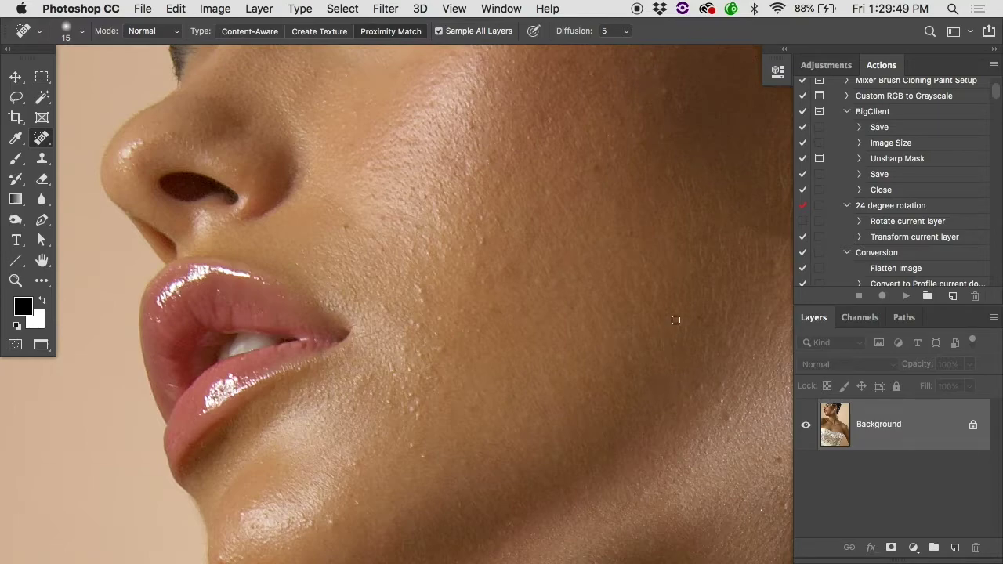
{"action": "scroll", "coordinate": [671, 333], "scroll_direction": "down", "scroll_amount": 2}
{"action": "scroll", "coordinate": [671, 334], "scroll_direction": "right", "scroll_amount": 4}
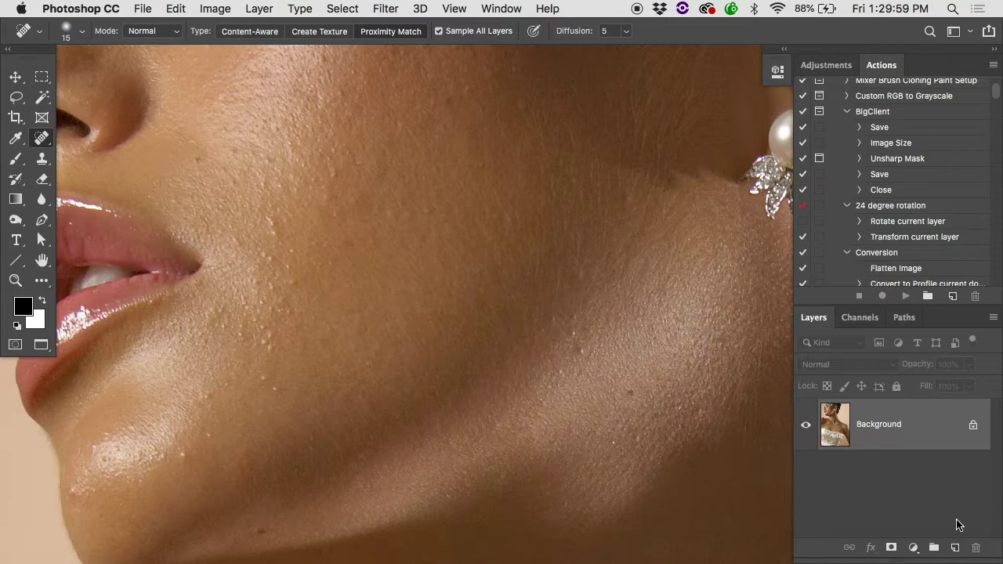
- Add an empty layer and paint size 40 healing strokes under the eye, testing Sample All Layers both off and on
{"action": "left_click", "coordinate": [954, 548]}
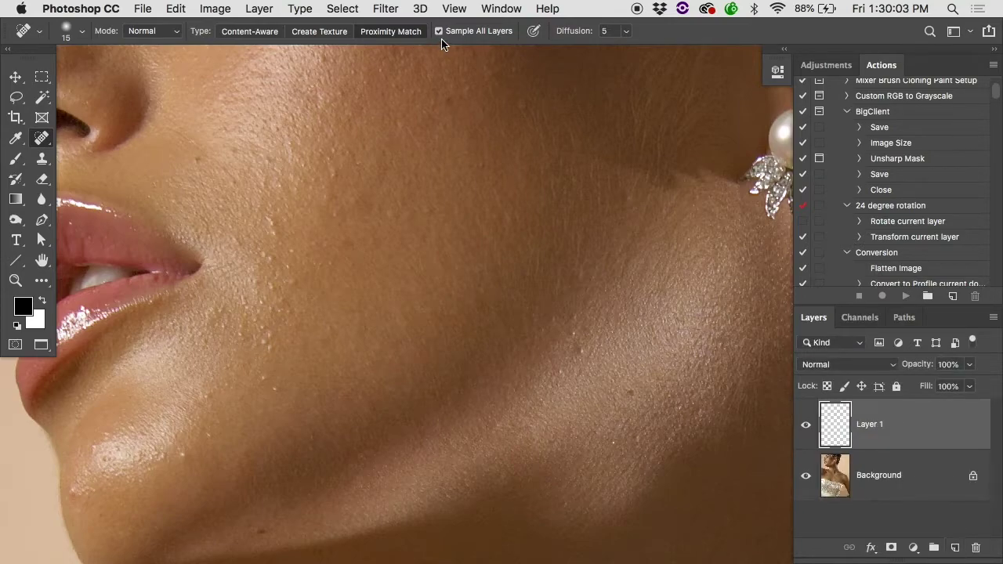
{"action": "left_click", "coordinate": [464, 33]}
{"action": "scroll", "coordinate": [276, 242], "scroll_direction": "up", "scroll_amount": 5}
{"action": "key", "text": "bracketright"}
{"action": "key", "text": "bracketright"}
{"action": "key", "text": "bracketright"}
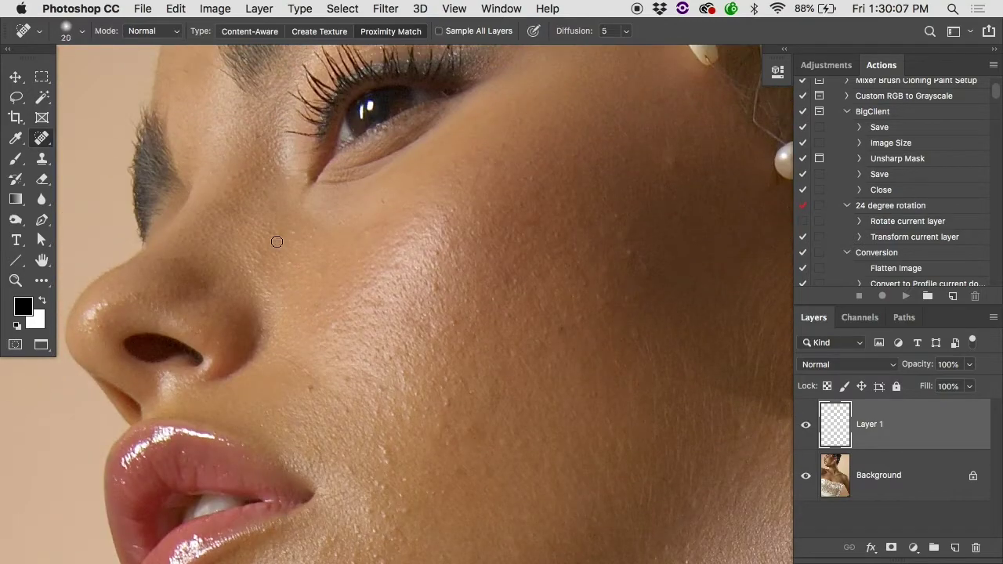
{"action": "mouse_move", "coordinate": [325, 192]}
{"action": "left_mouse_down"}
{"action": "mouse_move", "coordinate": [423, 141]}
{"action": "mouse_move", "coordinate": [394, 149]}
{"action": "mouse_move", "coordinate": [325, 206]}
{"action": "left_mouse_up"}
{"action": "left_click_drag", "start_coordinate": [436, 137], "coordinate": [326, 204]}
{"action": "mouse_move", "coordinate": [459, 105]}
{"action": "left_mouse_down"}
{"action": "mouse_move", "coordinate": [347, 188]}
{"action": "mouse_move", "coordinate": [427, 132]}
{"action": "left_mouse_up"}
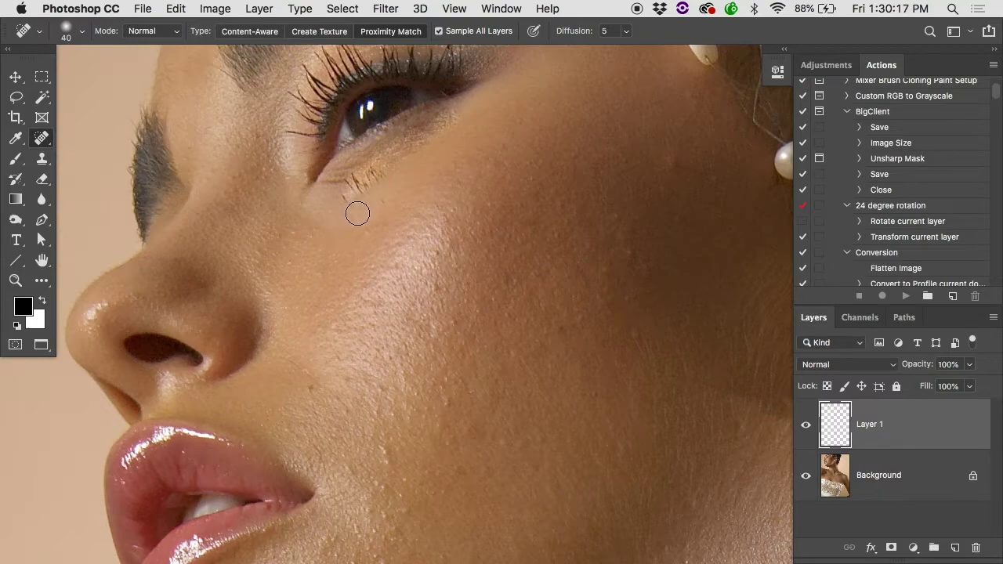
- Erase the under-eye healing strokes from Layer 1 with the Eraser at size 80
{"action": "key", "text": "s"}
{"action": "key", "text": "e"}
{"action": "mouse_move", "coordinate": [359, 212]}
{"action": "left_mouse_down"}
{"action": "mouse_move", "coordinate": [355, 189]}
{"action": "mouse_move", "coordinate": [426, 146]}
{"action": "mouse_move", "coordinate": [410, 149]}
{"action": "left_mouse_up"}
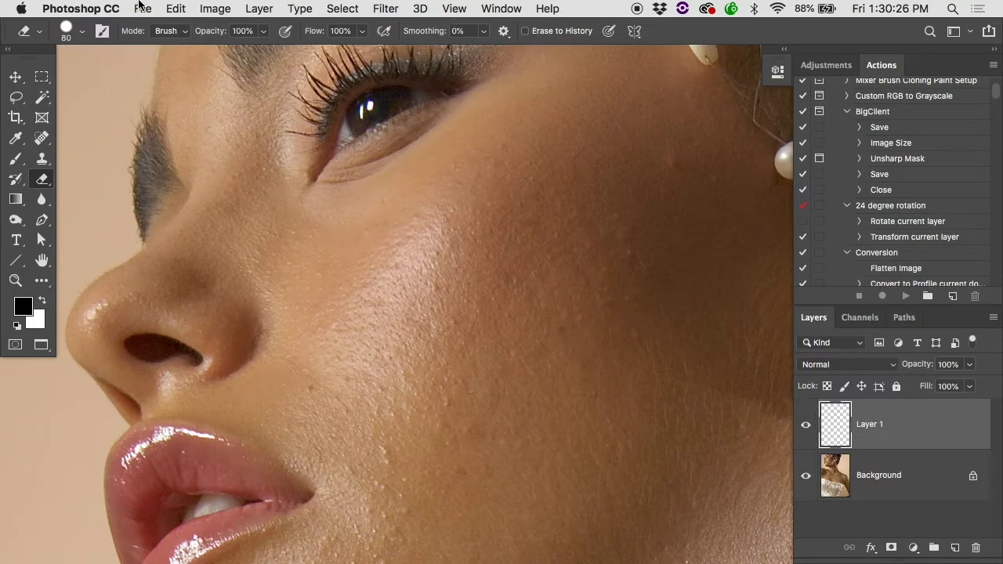
- Revert the image to its saved version and add a new empty layer above the Background
{"action": "left_click", "coordinate": [141, 8]}
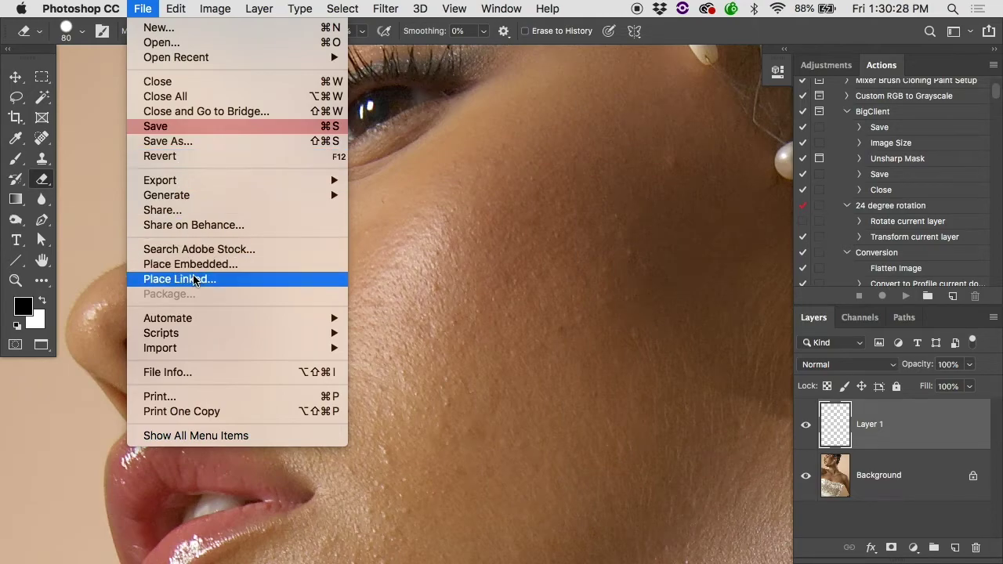
{"action": "left_click", "coordinate": [194, 159]}
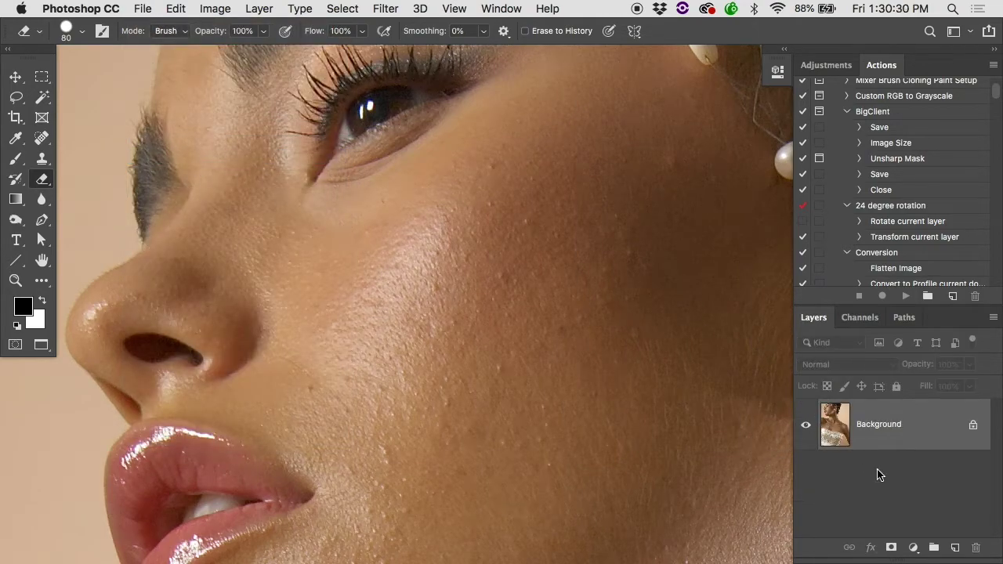
{"action": "left_click", "coordinate": [955, 547]}
- Switch to the Healing Brush at size 9 and heal the reddish cheek spot from sampled nearby skin, undoing an unwanted stroke
{"action": "left_click", "coordinate": [524, 303], "text": "super"}
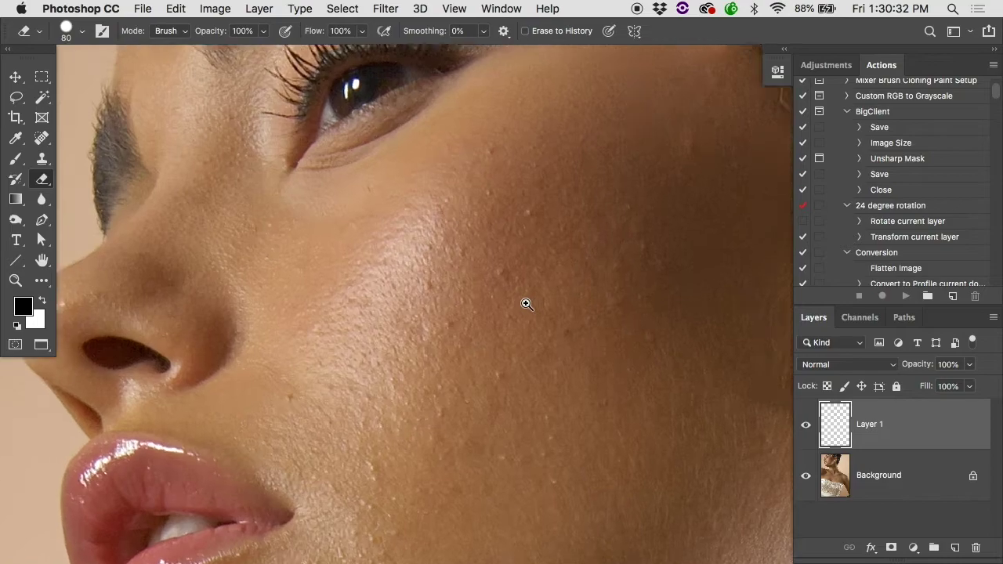
{"action": "key", "text": "super+minus"}
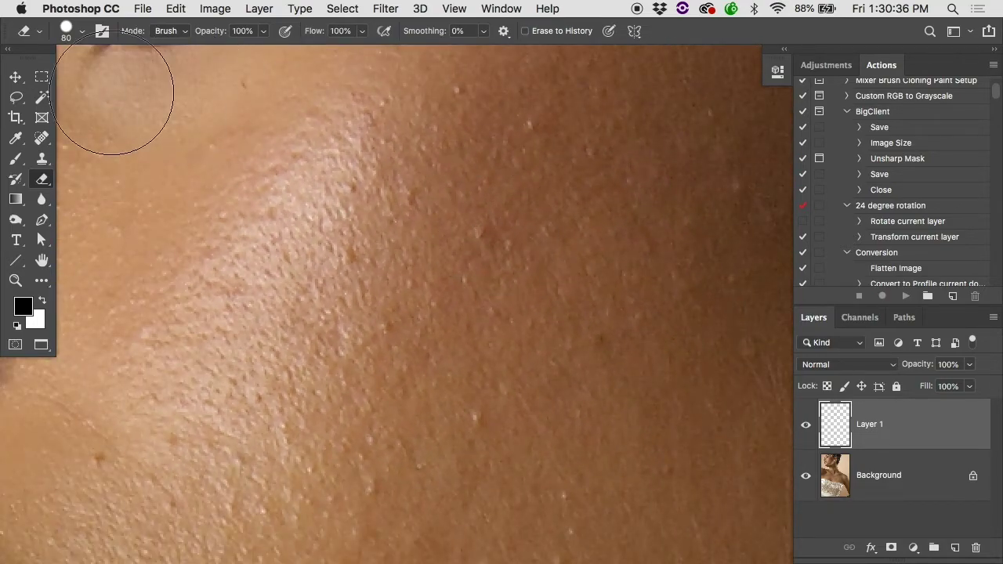
{"action": "left_click", "coordinate": [41, 138]}
{"action": "left_click", "coordinate": [109, 152]}
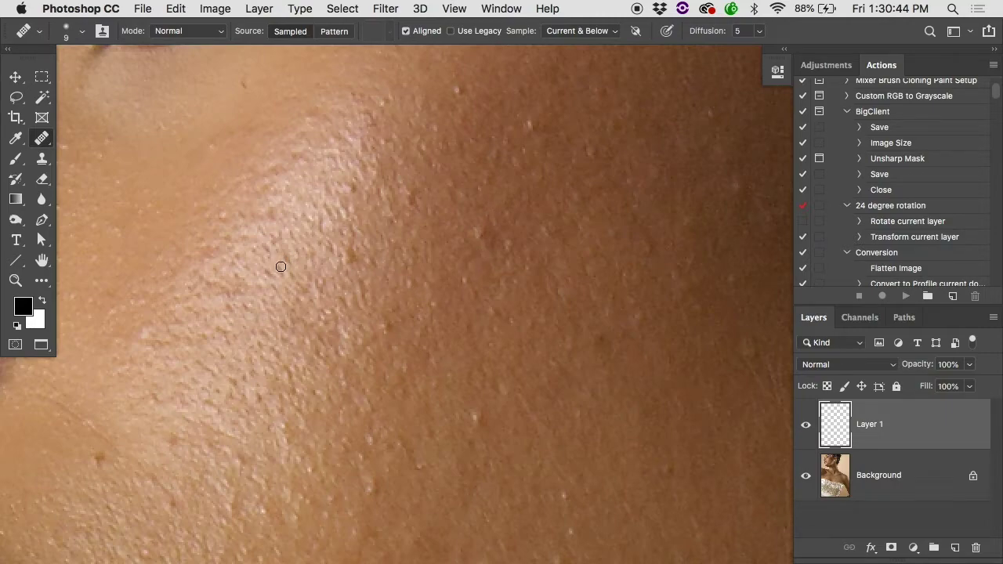
{"action": "left_click", "coordinate": [443, 246]}
{"action": "left_click", "coordinate": [480, 231]}
{"action": "mouse_move", "coordinate": [479, 231]}
{"action": "left_mouse_down"}
{"action": "mouse_move", "coordinate": [490, 243]}
{"action": "mouse_move", "coordinate": [492, 228]}
{"action": "mouse_move", "coordinate": [478, 254]}
{"action": "mouse_move", "coordinate": [493, 229]}
{"action": "mouse_move", "coordinate": [474, 235]}
{"action": "mouse_move", "coordinate": [501, 222]}
{"action": "mouse_move", "coordinate": [477, 234]}
{"action": "mouse_move", "coordinate": [488, 231]}
{"action": "left_mouse_up"}
{"action": "key", "text": "cmd+z"}
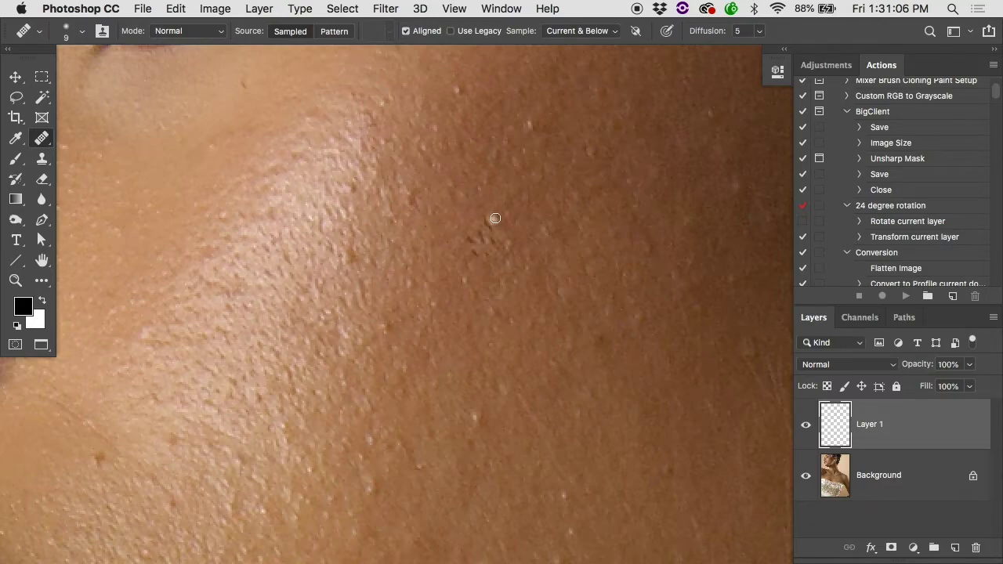
{"action": "left_click", "coordinate": [475, 238]}
{"action": "left_click", "coordinate": [539, 288], "text": "alt"}
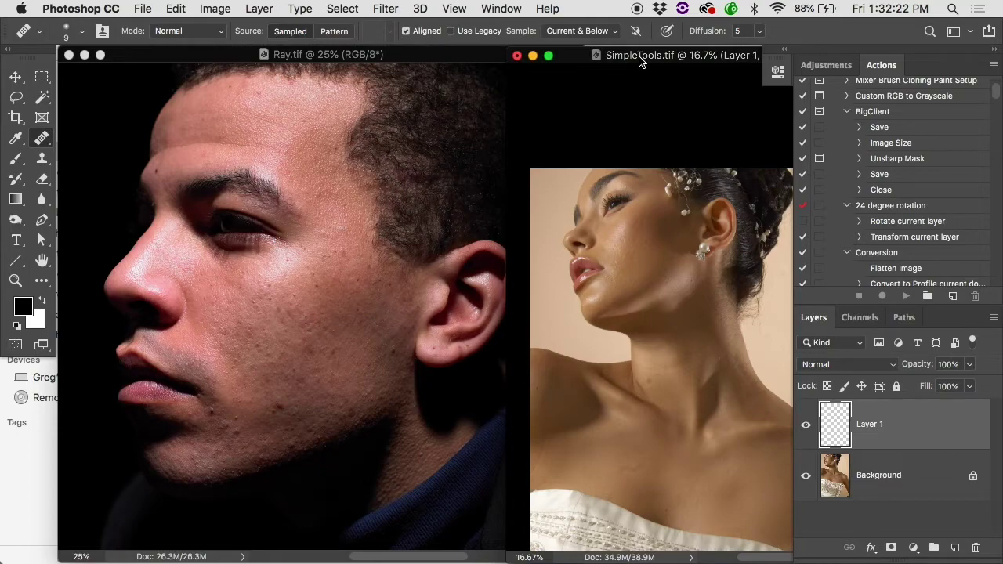
- Make the Ray.tif portrait the active document and zoom it out to 16.7%
{"action": "left_click", "coordinate": [385, 8]}
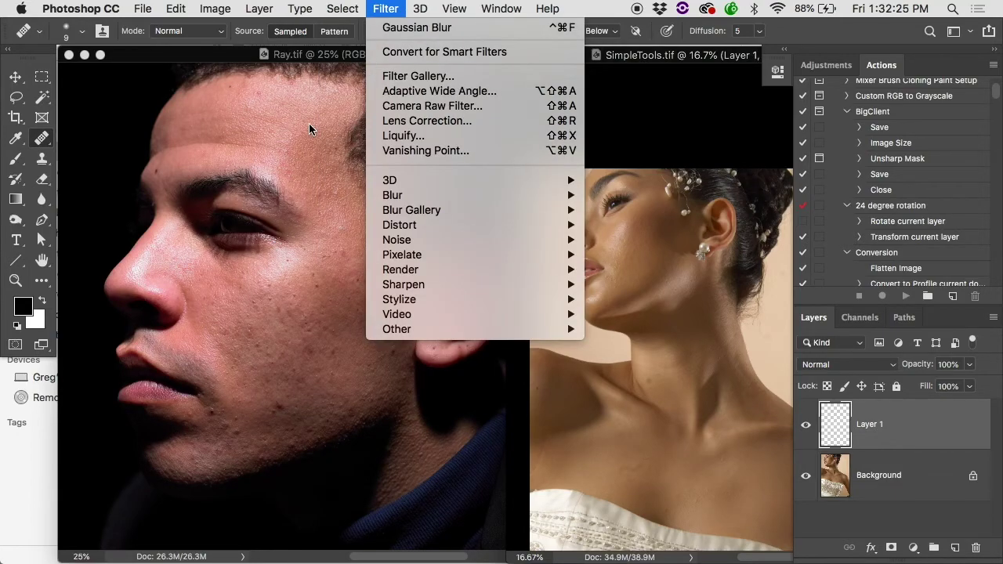
{"action": "left_click", "coordinate": [309, 123]}
{"action": "left_click", "coordinate": [309, 123], "text": "alt+super"}
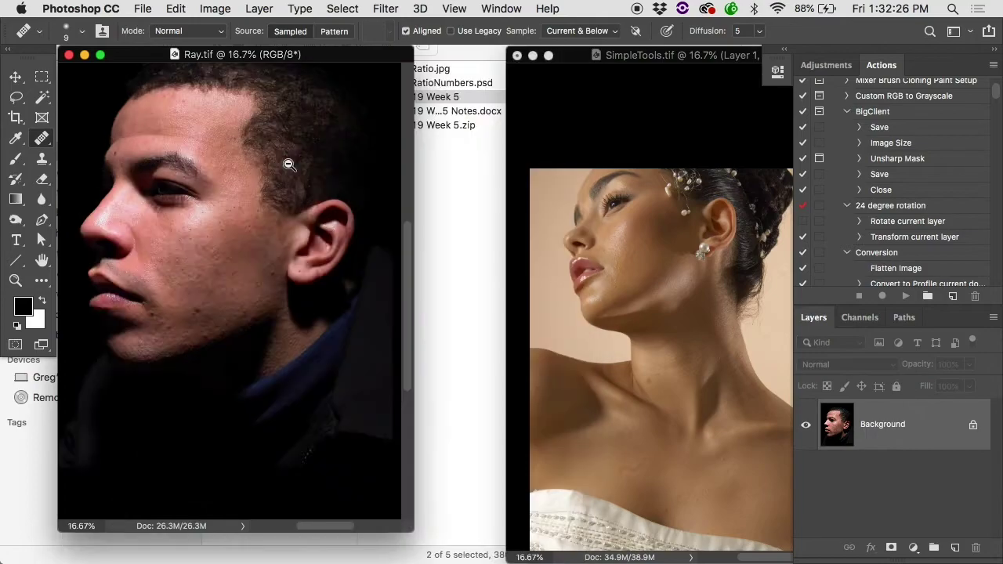
- Switch to the Clone Stamp with a brush size of 300 and sample the man's ear in Ray.tif
{"action": "key", "text": "s"}
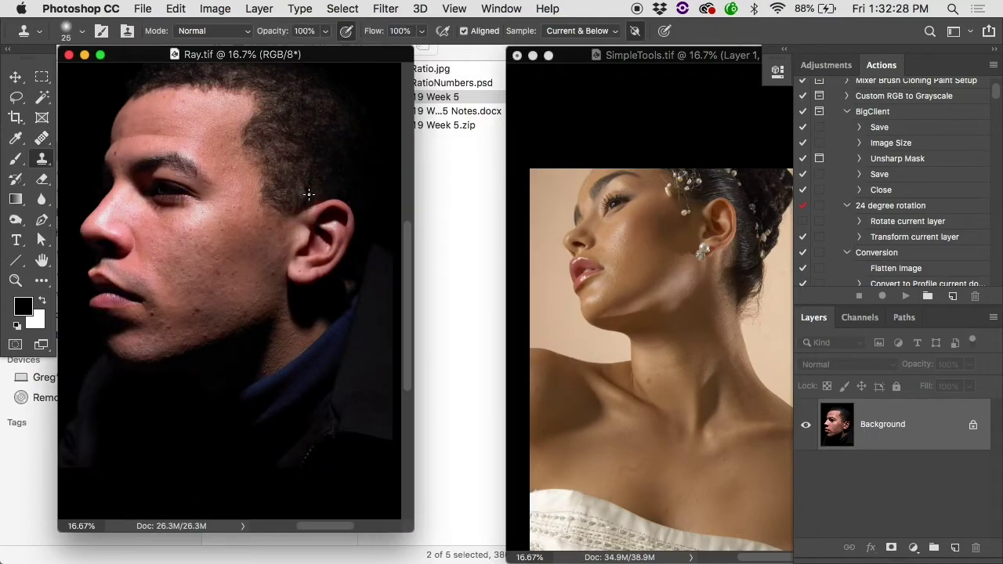
{"action": "key", "text": "bracketright"}
{"action": "key", "text": "bracketright"}
{"action": "key", "text": "bracketright"}
{"action": "key", "text": "bracketright"}
{"action": "key", "text": "bracketright"}
{"action": "key", "text": "bracketright"}
{"action": "key", "text": "bracketright"}
{"action": "key", "text": "bracketright"}
{"action": "key", "text": "bracketright"}
{"action": "key", "text": "bracketright"}
{"action": "key", "text": "bracketright"}
{"action": "key", "text": "bracketright"}
{"action": "left_click", "coordinate": [302, 239], "text": "alt"}
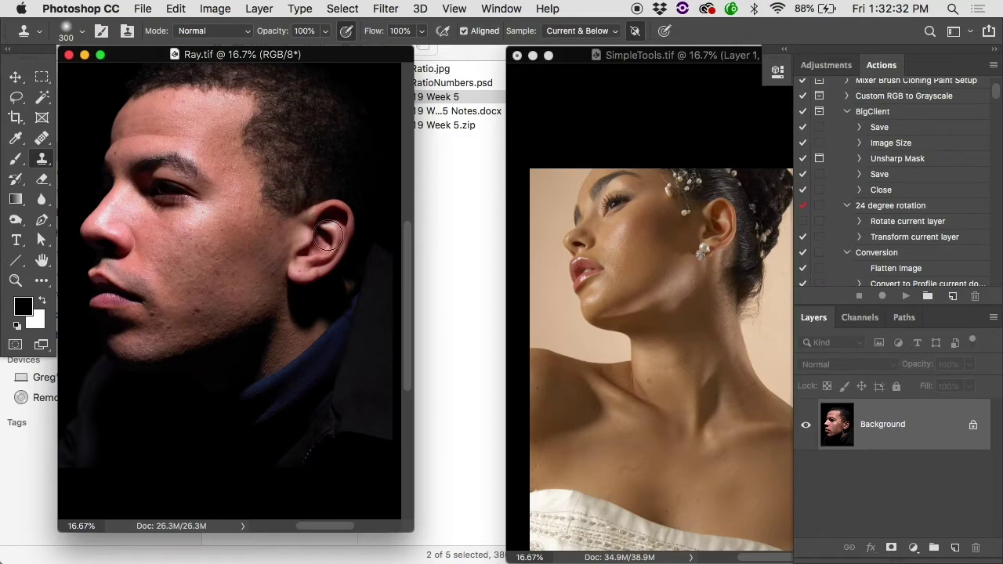
- Clone the sampled ear over the woman's ear on Layer 1 of SimpleTools.tif in full-screen view
{"action": "left_click", "coordinate": [607, 123]}
{"action": "key", "text": "f"}
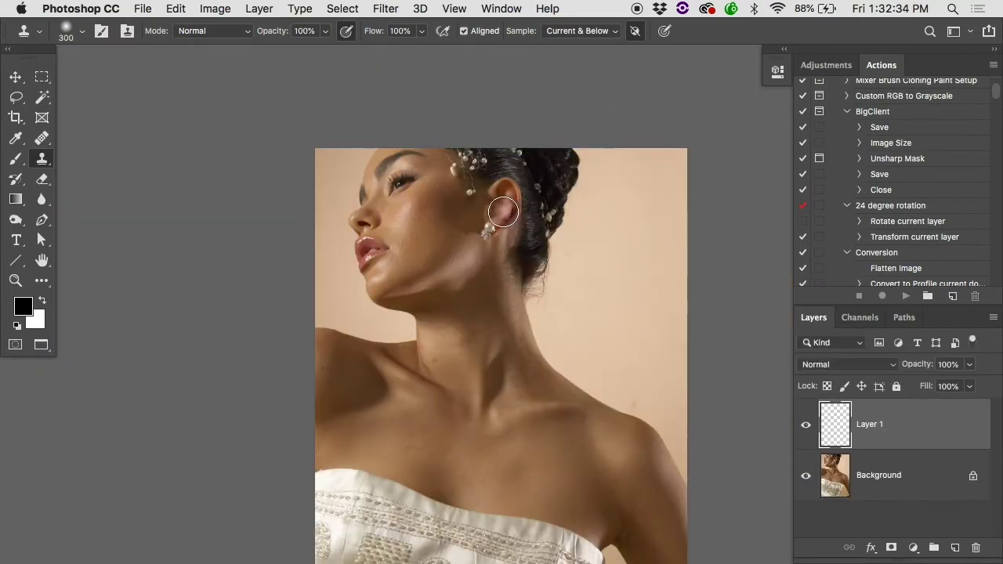
{"action": "mouse_move", "coordinate": [514, 210]}
{"action": "left_mouse_down"}
{"action": "mouse_move", "coordinate": [487, 220]}
{"action": "mouse_move", "coordinate": [507, 228]}
{"action": "mouse_move", "coordinate": [517, 185]}
{"action": "mouse_move", "coordinate": [531, 184]}
{"action": "mouse_move", "coordinate": [529, 217]}
{"action": "mouse_move", "coordinate": [506, 233]}
{"action": "left_mouse_up"}
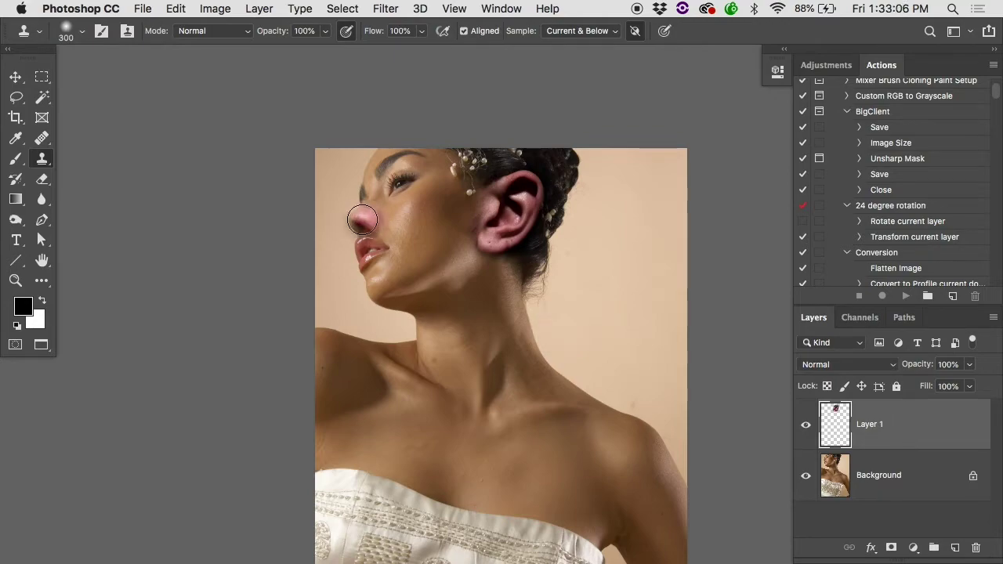
- Try cloning from the man's portrait over the woman's nose, and step back through the strokes
{"action": "mouse_move", "coordinate": [359, 219]}
{"action": "left_mouse_down"}
{"action": "mouse_move", "coordinate": [334, 221]}
{"action": "mouse_move", "coordinate": [357, 203]}
{"action": "mouse_move", "coordinate": [380, 213]}
{"action": "left_mouse_up"}
{"action": "key", "text": "super+alt+z"}
{"action": "key", "text": "super+alt+z"}
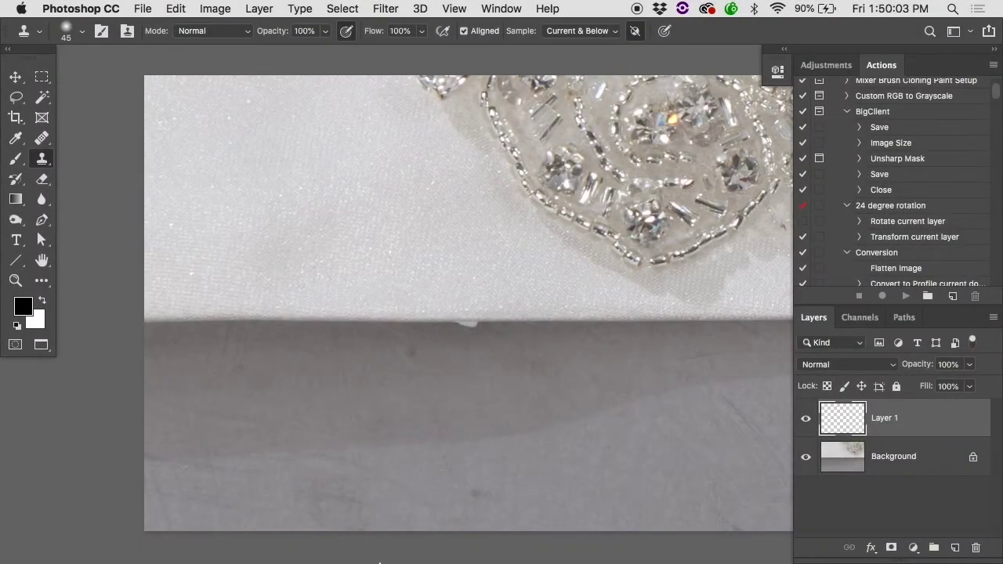
- Switch to Finder and open Clone along the edge.psd from the Retouching folder
{"action": "mouse_move", "coordinate": [163, 557]}
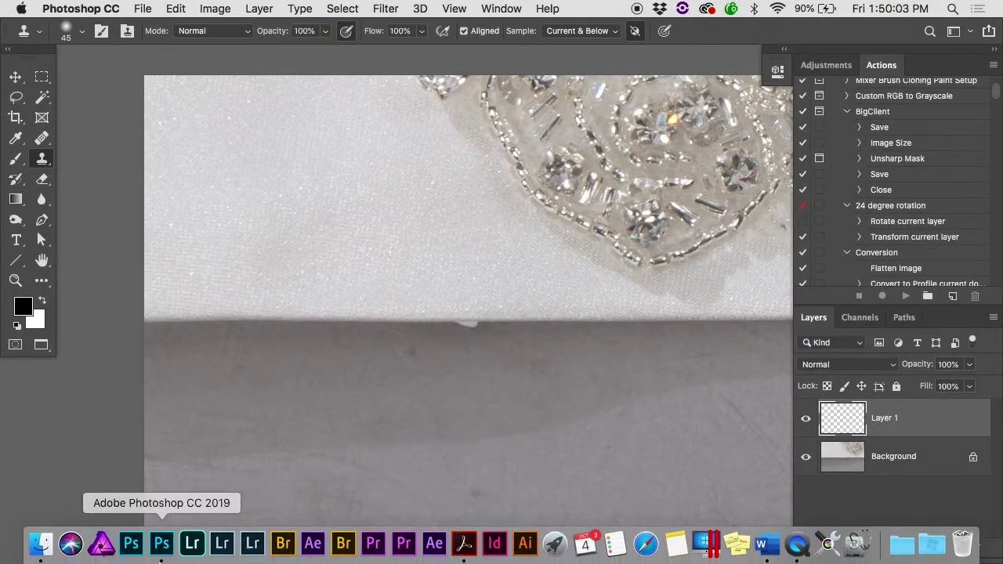
{"action": "left_click", "coordinate": [40, 543]}
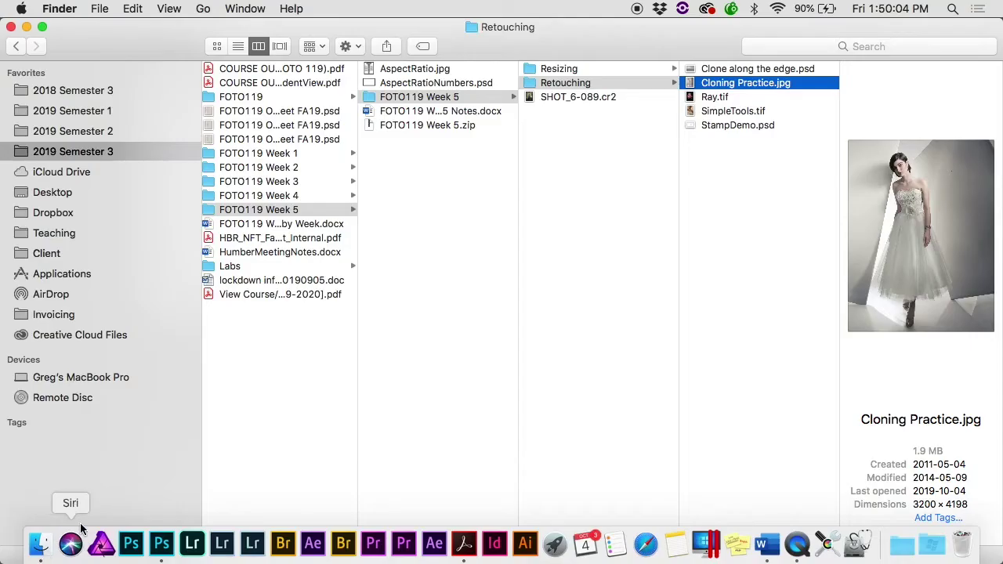
{"action": "double_click", "coordinate": [736, 69]}
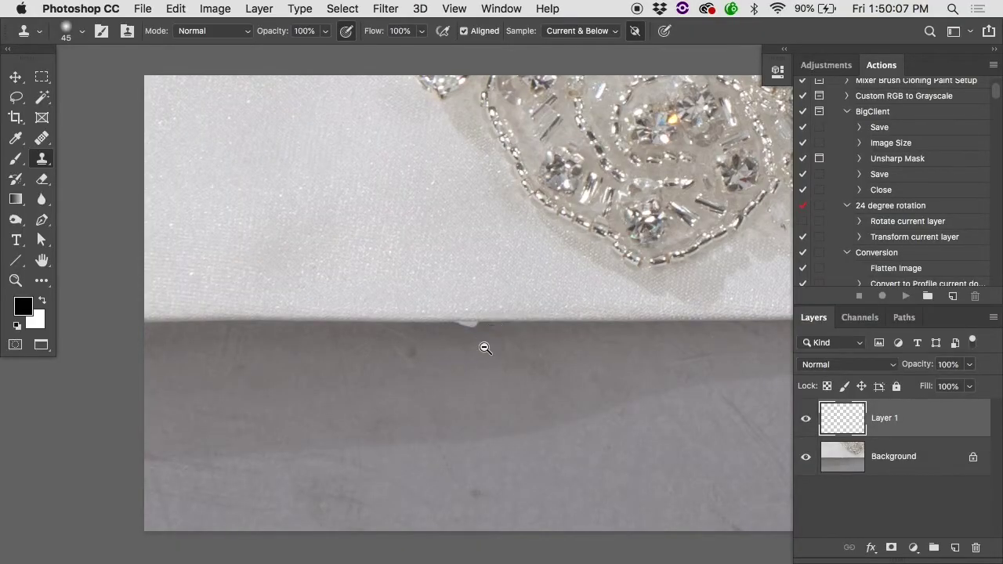
- Try to cover the white nick below the fabric edge with floor sampled beneath it at brush size 40, and undo the stroke
{"action": "left_click", "coordinate": [485, 348], "text": "alt"}
{"action": "left_click", "coordinate": [484, 347], "text": "alt"}
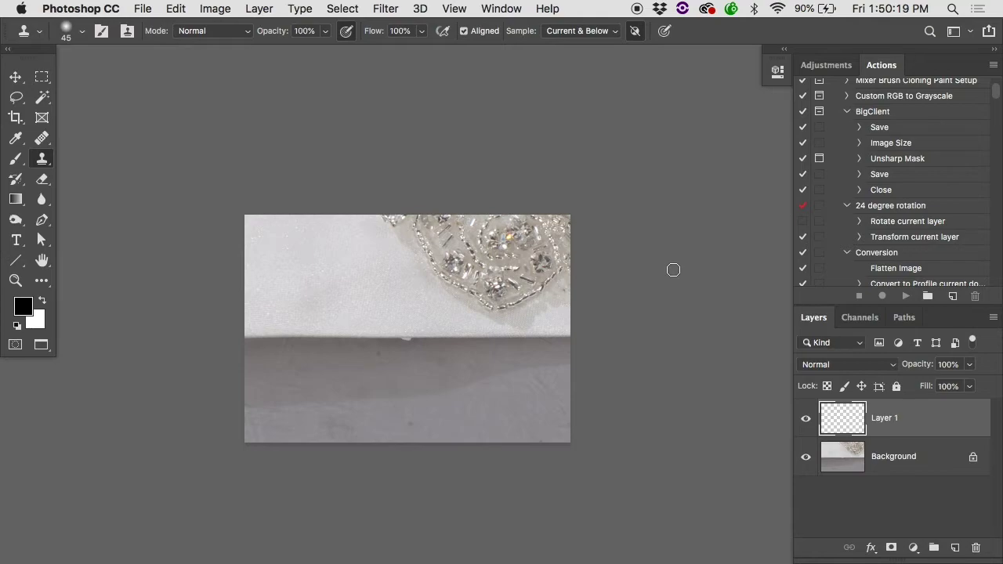
{"action": "scroll", "coordinate": [381, 340], "scroll_direction": "up", "scroll_amount": 3}
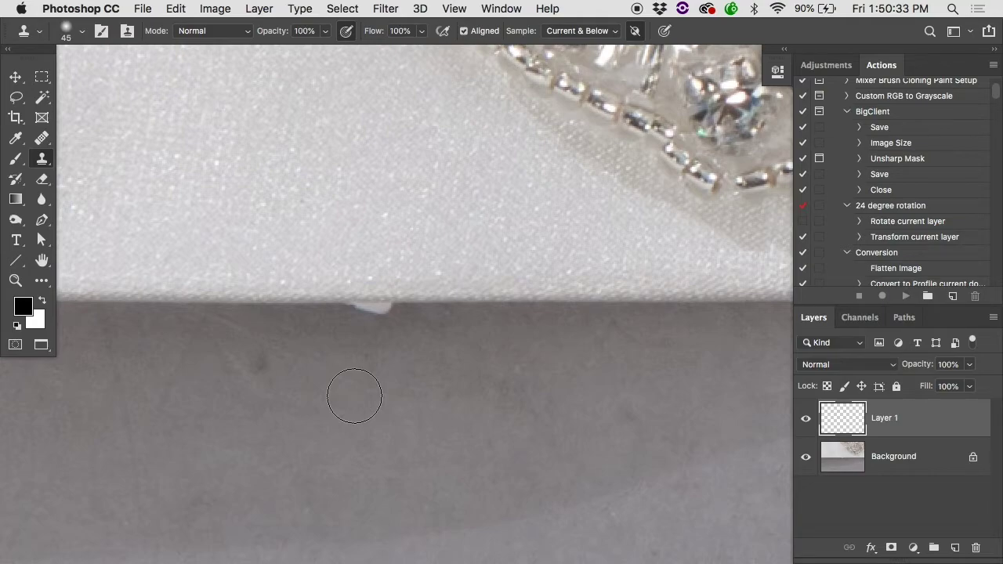
{"action": "key", "text": "bracketleft"}
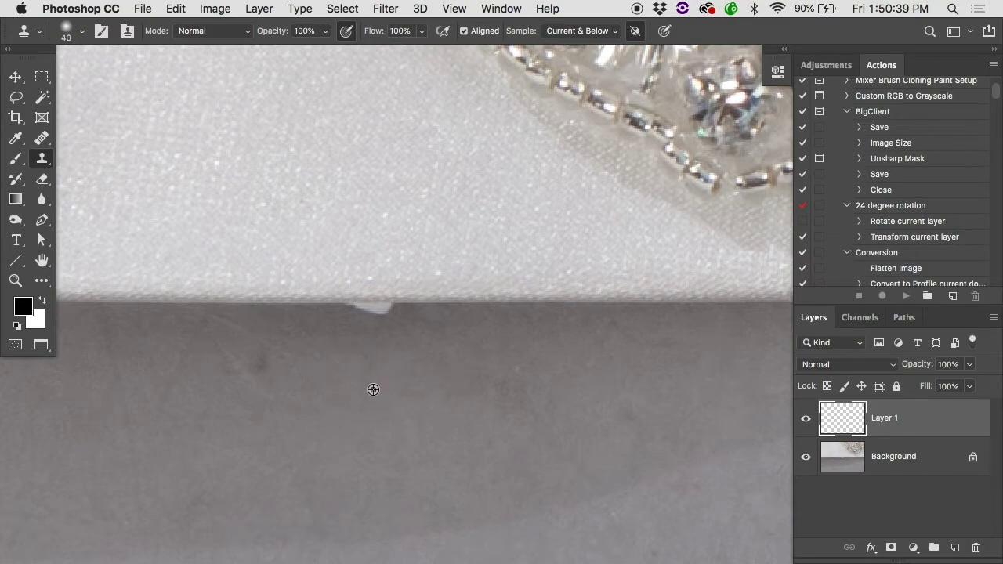
{"action": "left_click", "coordinate": [373, 390], "text": "alt"}
{"action": "mouse_move", "coordinate": [370, 321]}
{"action": "left_mouse_down"}
{"action": "mouse_move", "coordinate": [351, 306]}
{"action": "mouse_move", "coordinate": [377, 310]}
{"action": "left_mouse_up"}
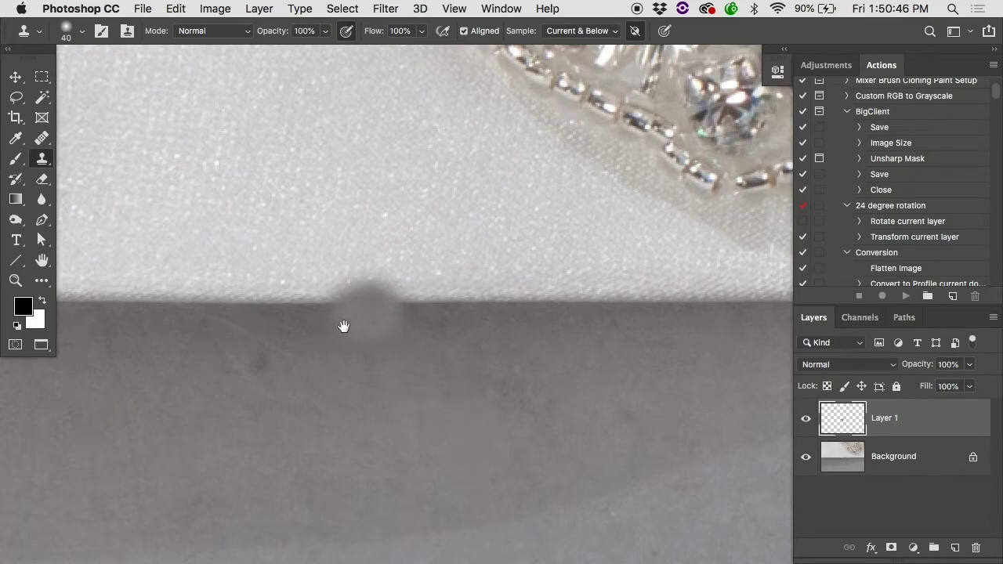
{"action": "key", "text": "super+z"}
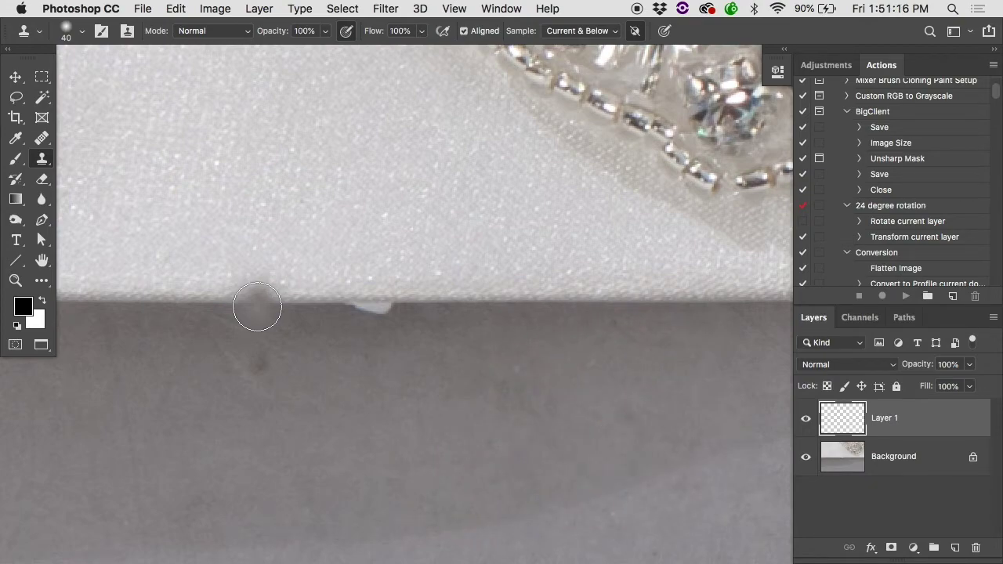
- Reduce the Clone Stamp brush size to 10 for close work on the nick at the fabric edge
{"action": "key", "text": "bracketleft"}
{"action": "key", "text": "bracketleft"}
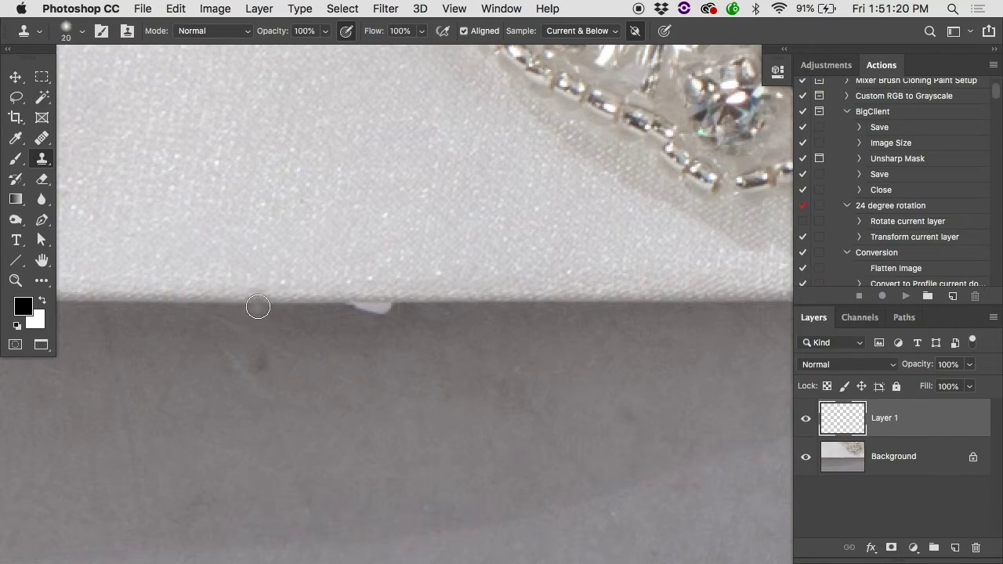
{"action": "key", "text": "bracketright"}
{"action": "key", "text": "bracketright"}
{"action": "key", "text": "bracketleft"}
{"action": "key", "text": "bracketleft"}
{"action": "key", "text": "bracketright"}
{"action": "key", "text": "bracketleft"}
{"action": "key", "text": "bracketleft"}
{"action": "key", "text": "bracketleft"}
{"action": "key", "text": "super+plus"}
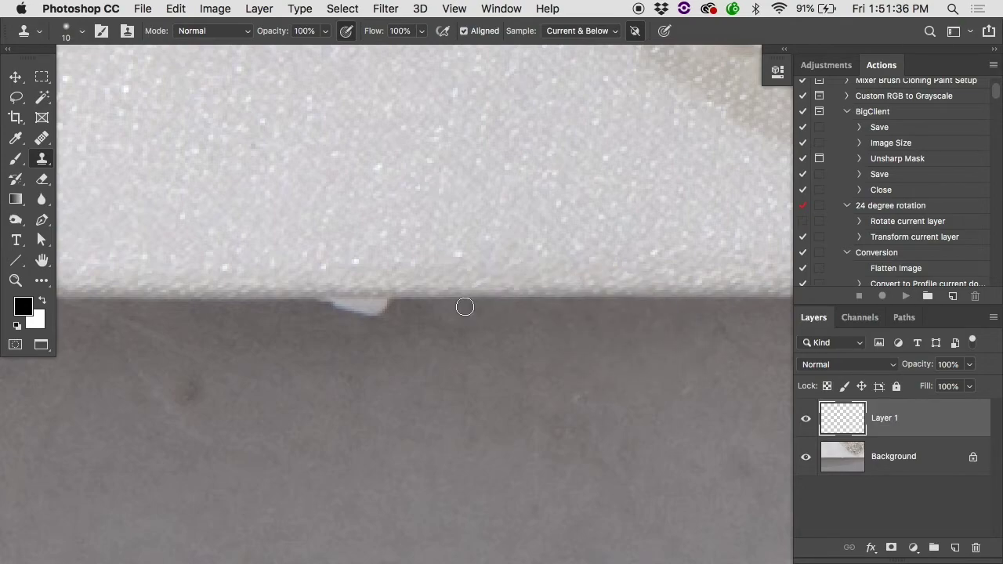
- Try cloning over the white nick with source samples misaligned to the fabric edge, and undo each stroke
{"action": "mouse_move", "coordinate": [464, 306]}
{"action": "left_mouse_down"}
{"action": "mouse_move", "coordinate": [369, 310]}
{"action": "mouse_move", "coordinate": [332, 298]}
{"action": "mouse_move", "coordinate": [382, 307]}
{"action": "mouse_move", "coordinate": [336, 314]}
{"action": "mouse_move", "coordinate": [384, 321]}
{"action": "left_mouse_up"}
{"action": "left_click", "coordinate": [470, 305], "text": "alt"}
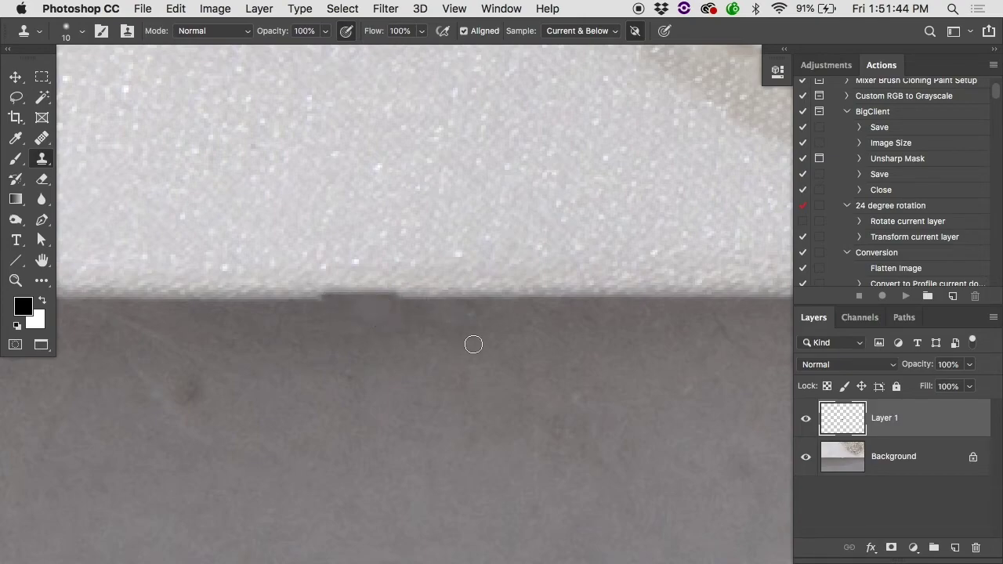
{"action": "key", "text": "super+z"}
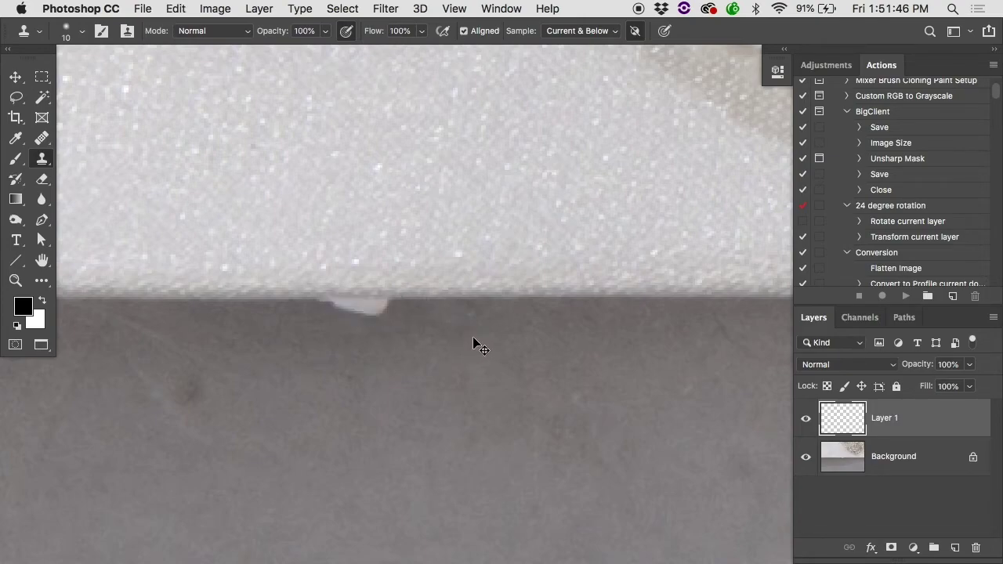
{"action": "mouse_move", "coordinate": [386, 306]}
{"action": "left_mouse_down"}
{"action": "mouse_move", "coordinate": [339, 301]}
{"action": "mouse_move", "coordinate": [384, 285]}
{"action": "left_mouse_up"}
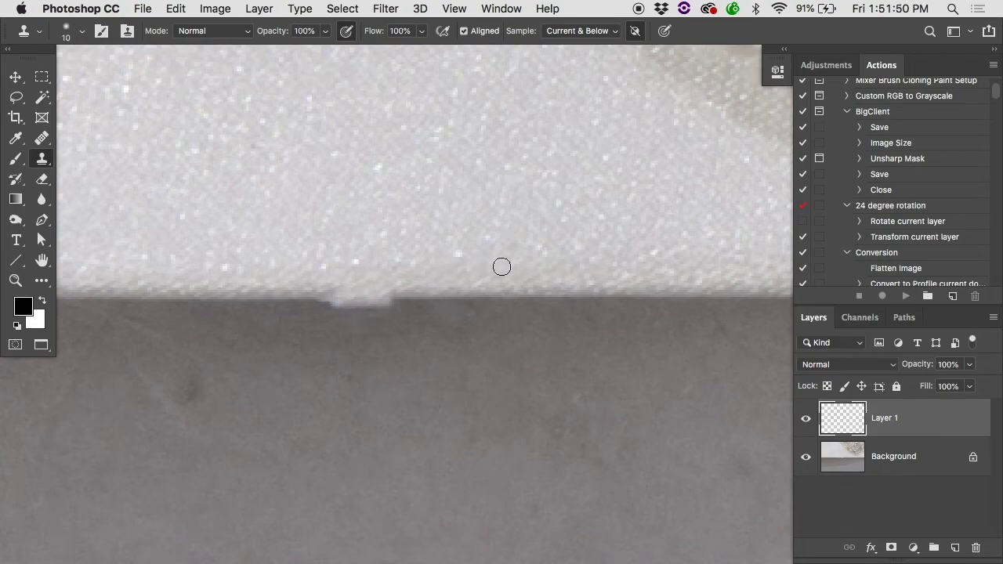
{"action": "key", "text": "super+z"}
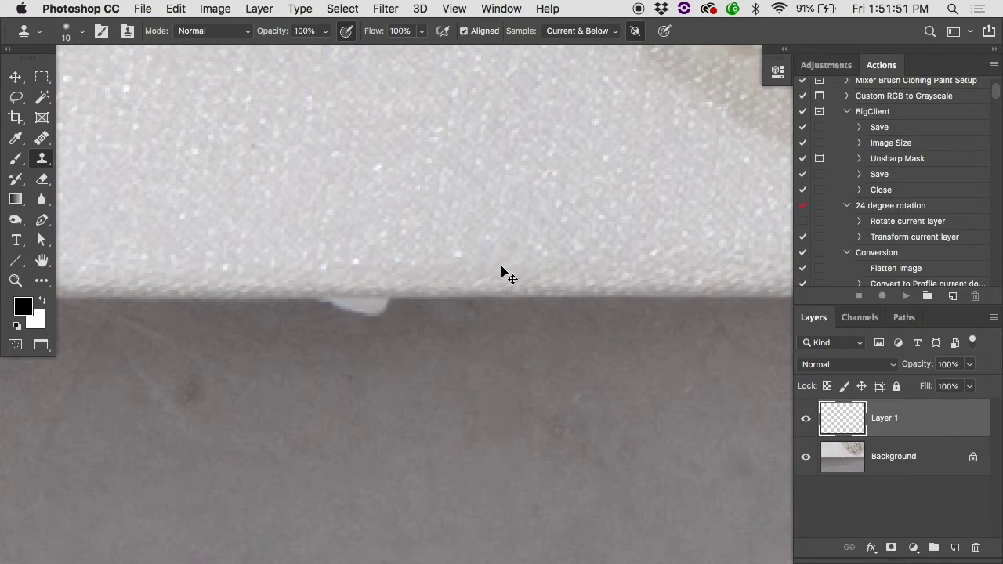
- Try cloning over the nick with a source sampled exactly on the fabric edge beside it, and undo the strokes
{"action": "left_click", "coordinate": [449, 300]}
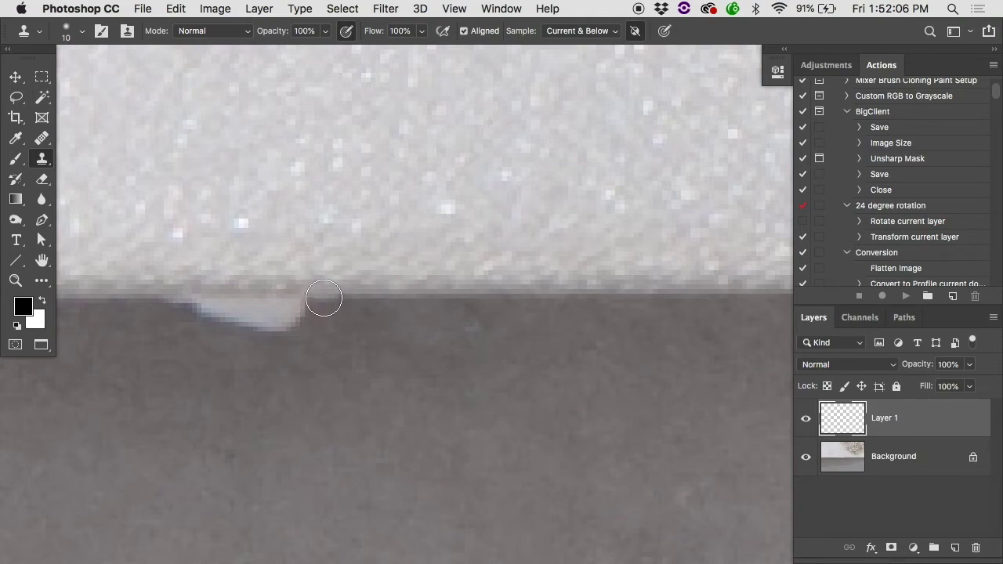
{"action": "mouse_move", "coordinate": [323, 296]}
{"action": "left_mouse_down"}
{"action": "mouse_move", "coordinate": [259, 293]}
{"action": "mouse_move", "coordinate": [293, 302]}
{"action": "mouse_move", "coordinate": [294, 319]}
{"action": "mouse_move", "coordinate": [259, 324]}
{"action": "mouse_move", "coordinate": [248, 324]}
{"action": "mouse_move", "coordinate": [241, 303]}
{"action": "left_mouse_up"}
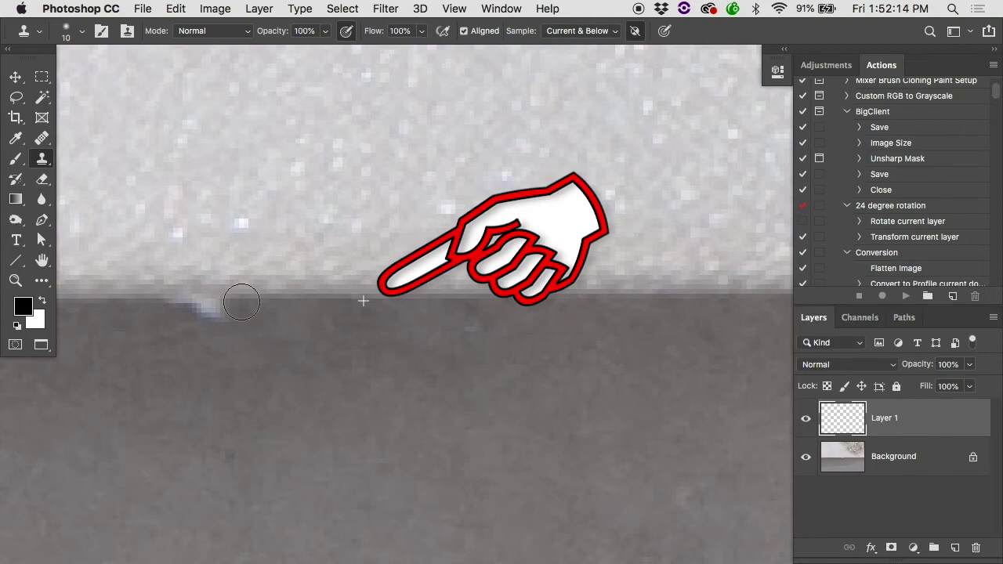
{"action": "mouse_move", "coordinate": [240, 303]}
{"action": "left_mouse_down"}
{"action": "mouse_move", "coordinate": [81, 308]}
{"action": "mouse_move", "coordinate": [97, 322]}
{"action": "mouse_move", "coordinate": [169, 327]}
{"action": "left_mouse_up"}
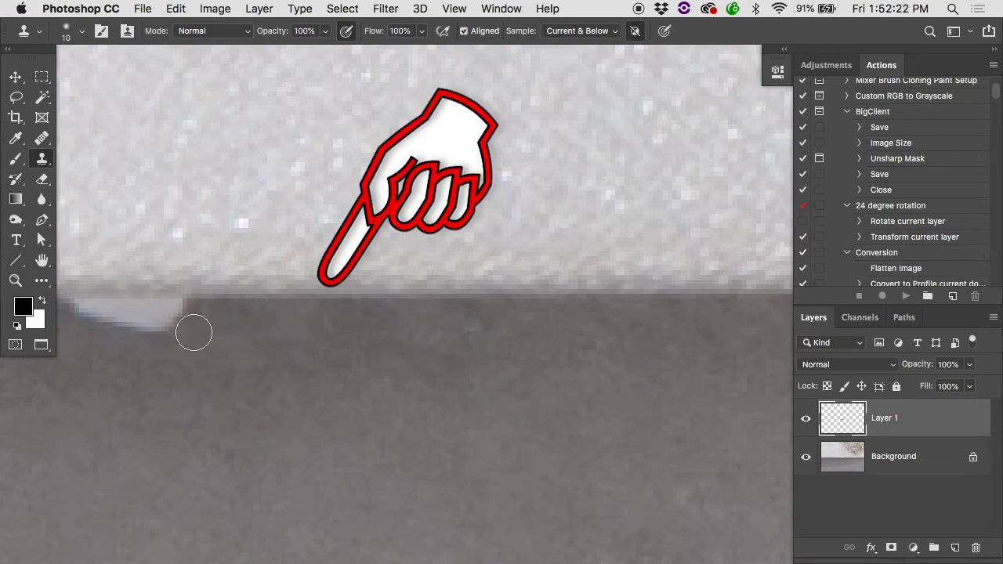
{"action": "scroll", "coordinate": [195, 334], "scroll_direction": "left", "scroll_amount": 4}
{"action": "key", "text": "super+z"}
{"action": "key", "text": "super+shift+z"}
{"action": "key", "text": "super+z"}
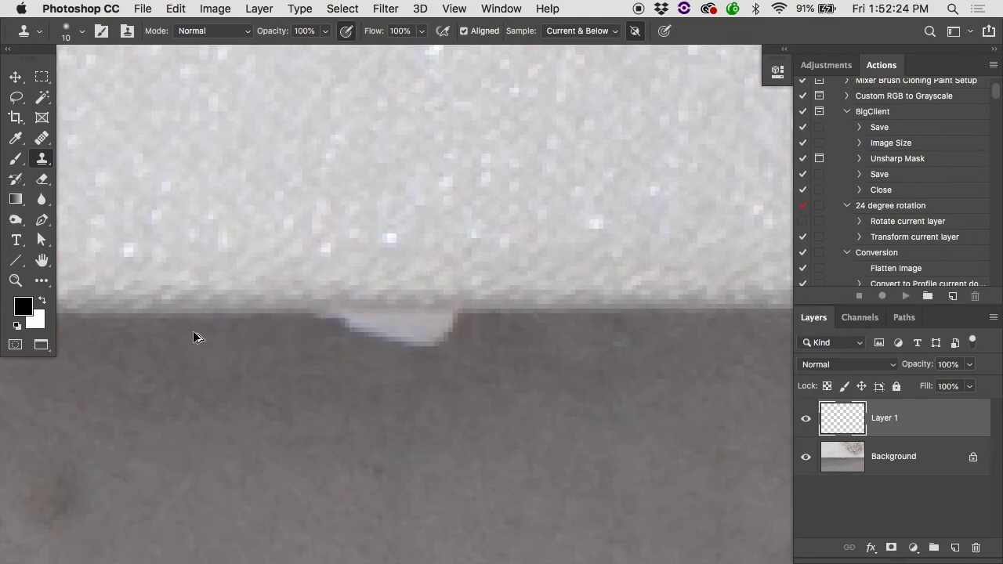
- Try covering the whole nick along the fabric edge with the same edge-aligned source, and undo it
{"action": "mouse_move", "coordinate": [466, 318]}
{"action": "left_mouse_down"}
{"action": "mouse_move", "coordinate": [362, 322]}
{"action": "mouse_move", "coordinate": [446, 335]}
{"action": "mouse_move", "coordinate": [389, 337]}
{"action": "mouse_move", "coordinate": [337, 315]}
{"action": "left_mouse_up"}
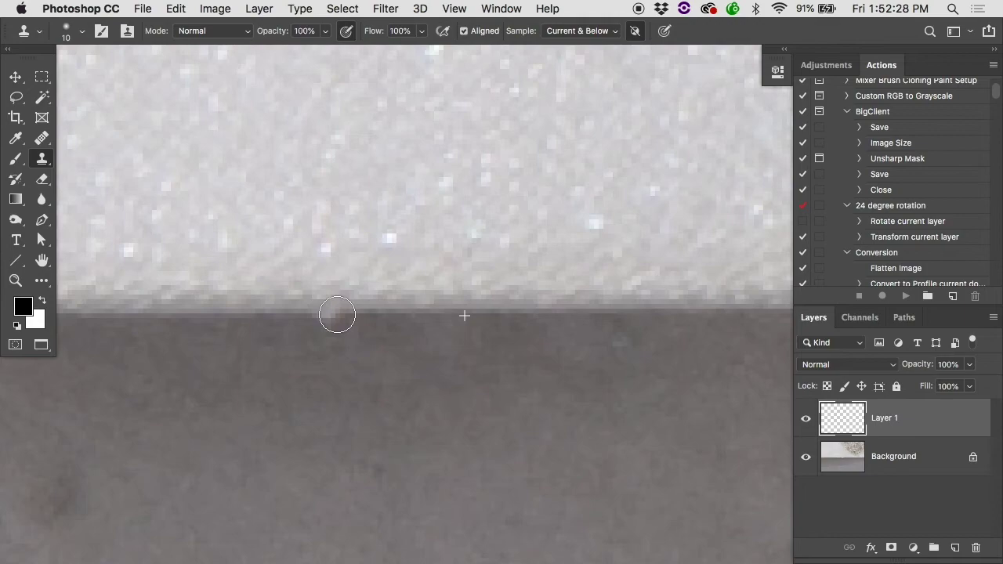
{"action": "key", "text": "super+z"}
{"action": "key", "text": "super+z"}
{"action": "key", "text": "super+z"}
- Try cloning over the nick from a newly sampled edge point closer to it, and step back to before Layer 1 was added
{"action": "left_click", "coordinate": [516, 311], "text": "alt"}
{"action": "mouse_move", "coordinate": [458, 310]}
{"action": "left_mouse_down"}
{"action": "mouse_move", "coordinate": [419, 312]}
{"action": "mouse_move", "coordinate": [451, 328]}
{"action": "mouse_move", "coordinate": [402, 329]}
{"action": "mouse_move", "coordinate": [417, 337]}
{"action": "mouse_move", "coordinate": [388, 317]}
{"action": "left_mouse_up"}
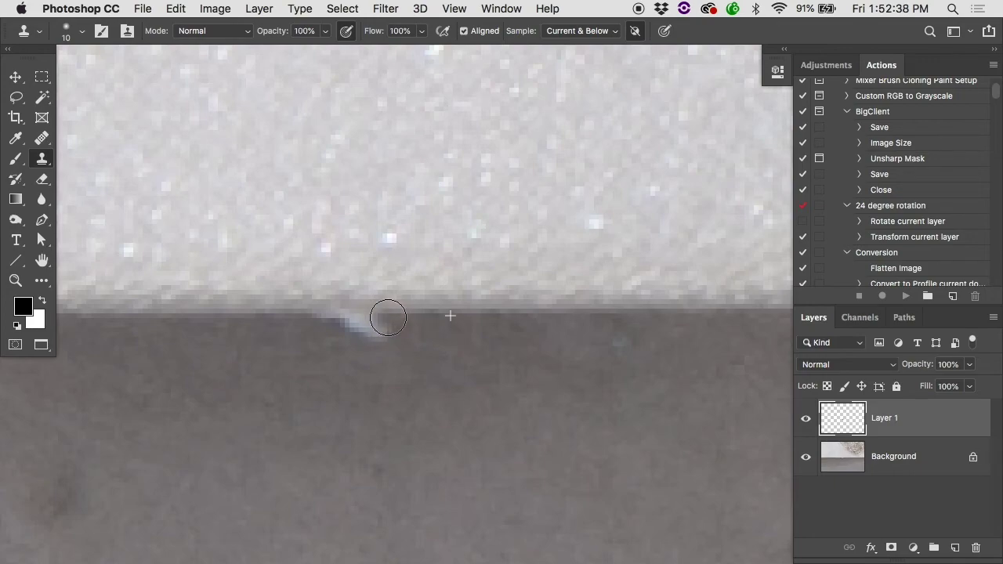
{"action": "left_click_drag", "start_coordinate": [389, 317], "coordinate": [306, 320]}
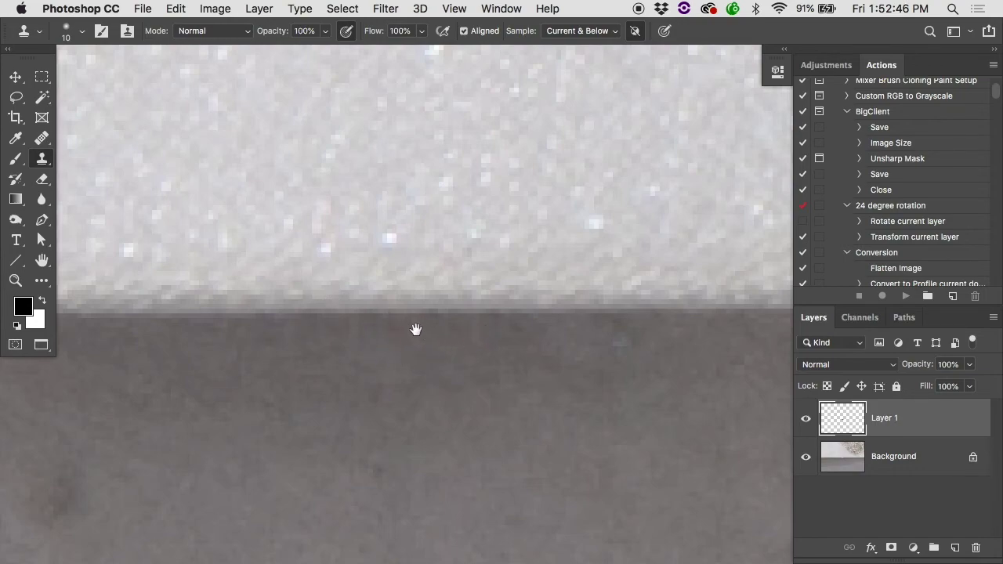
{"action": "key", "text": "super+alt+z"}
{"action": "key", "text": "super+alt+z"}
{"action": "key", "text": "super+alt+z"}
{"action": "key", "text": "super+alt+z"}
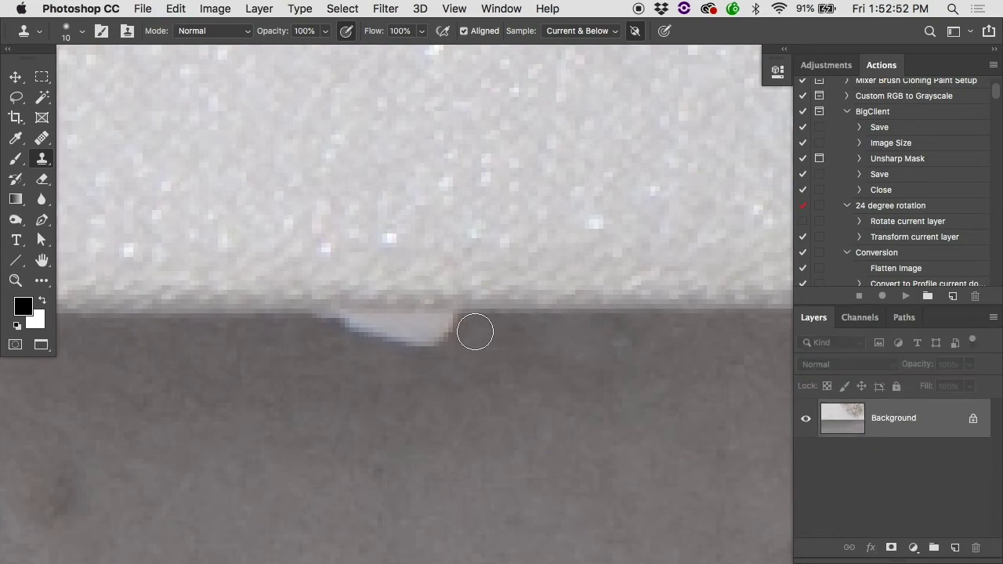
- Try cloning out the nick directly on the Background layer, and undo the strokes
{"action": "left_click_drag", "start_coordinate": [467, 330], "coordinate": [321, 327]}
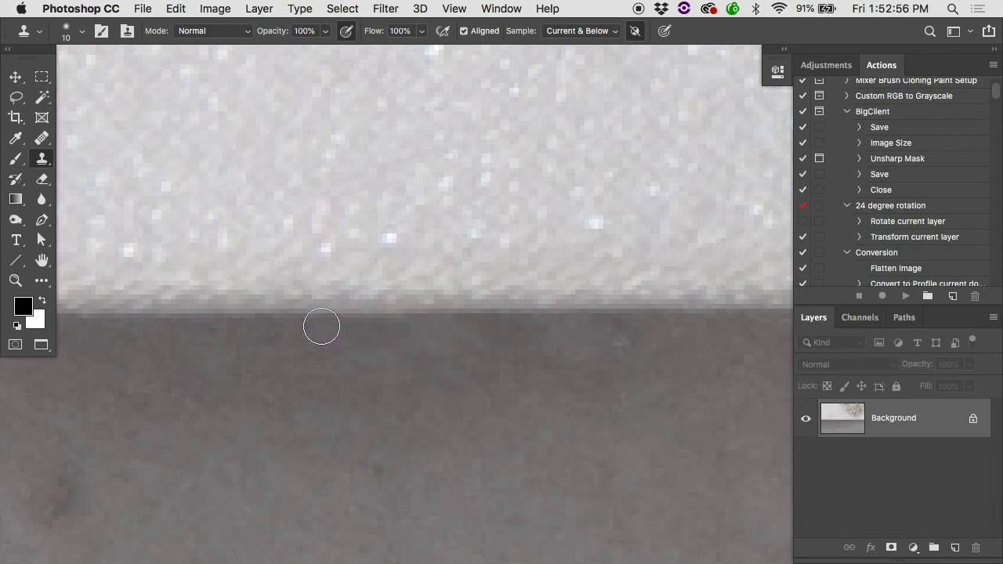
{"action": "left_click", "coordinate": [427, 327], "text": "alt"}
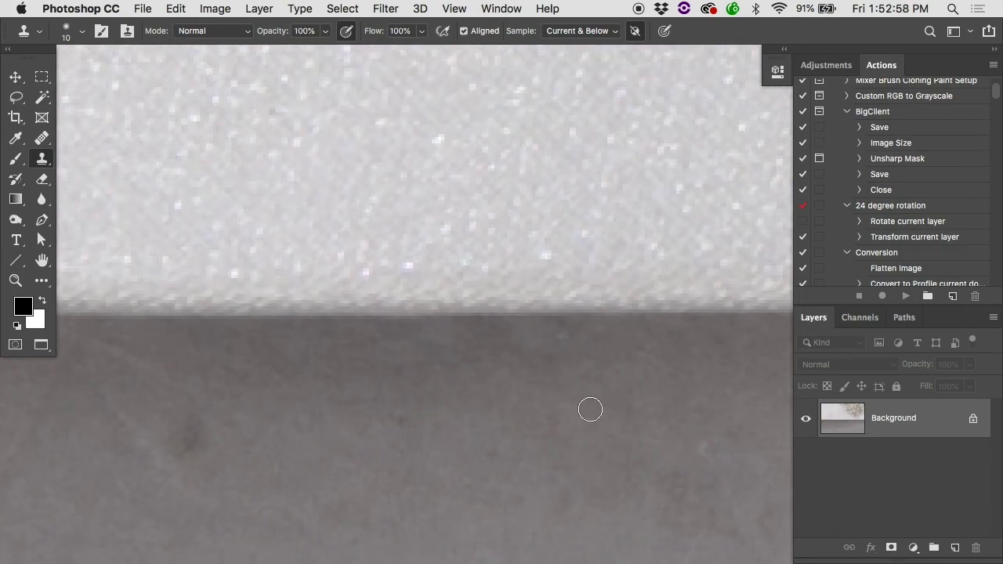
{"action": "key", "text": "super+z"}
{"action": "key", "text": "super+z"}
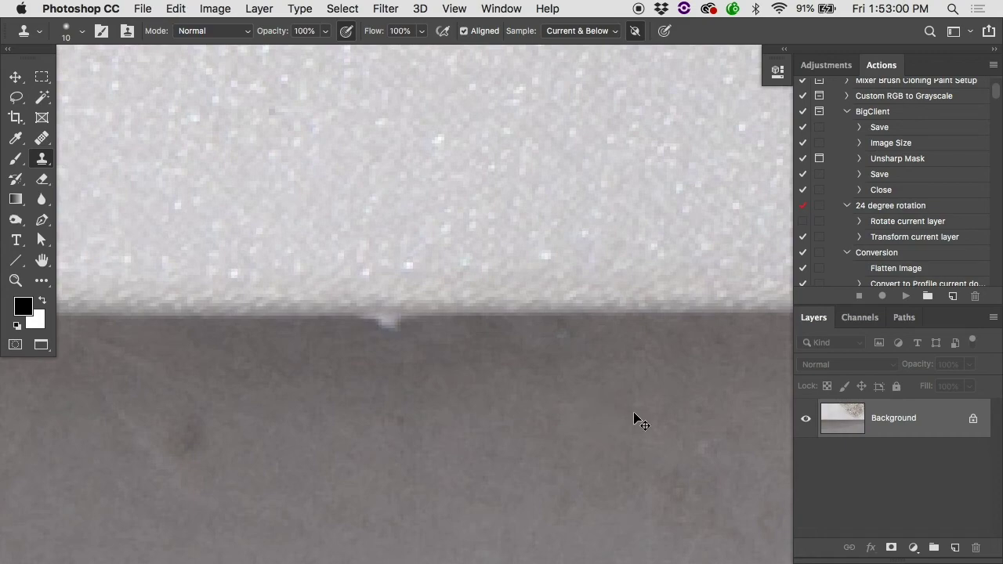
- Clone out the nick along the fabric edge on a new layer and toggle that layer's visibility to compare
{"action": "left_click", "coordinate": [955, 547]}
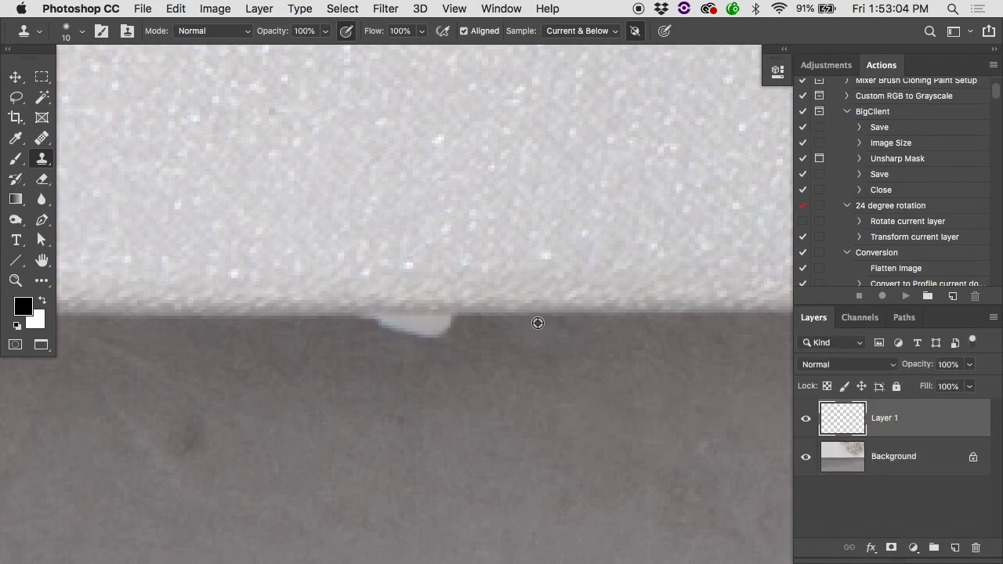
{"action": "mouse_move", "coordinate": [454, 325]}
{"action": "left_mouse_down"}
{"action": "mouse_move", "coordinate": [329, 320]}
{"action": "mouse_move", "coordinate": [363, 320]}
{"action": "left_mouse_up"}
{"action": "left_click", "coordinate": [806, 418]}
{"action": "left_click", "coordinate": [807, 419]}
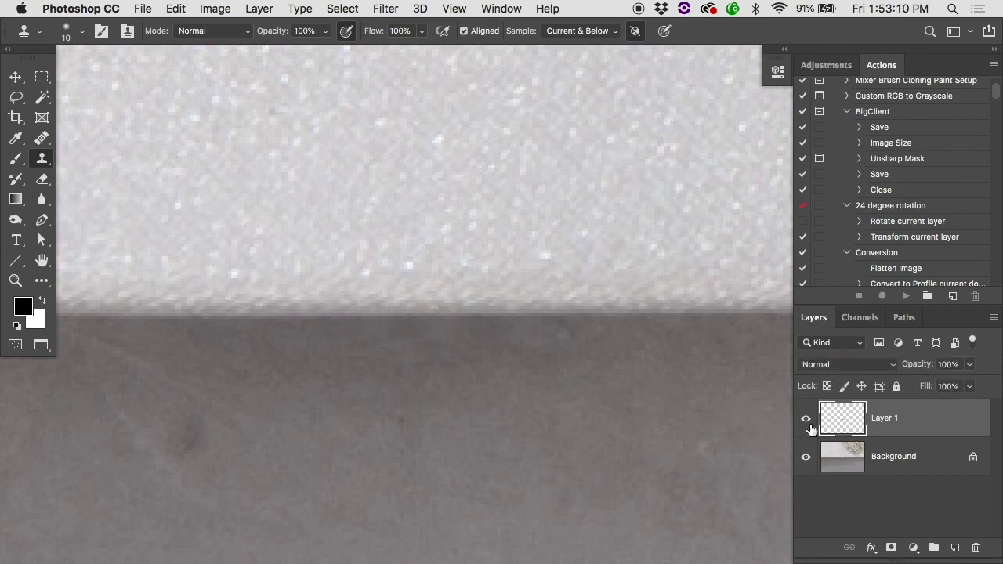
{"action": "left_click", "coordinate": [809, 425]}
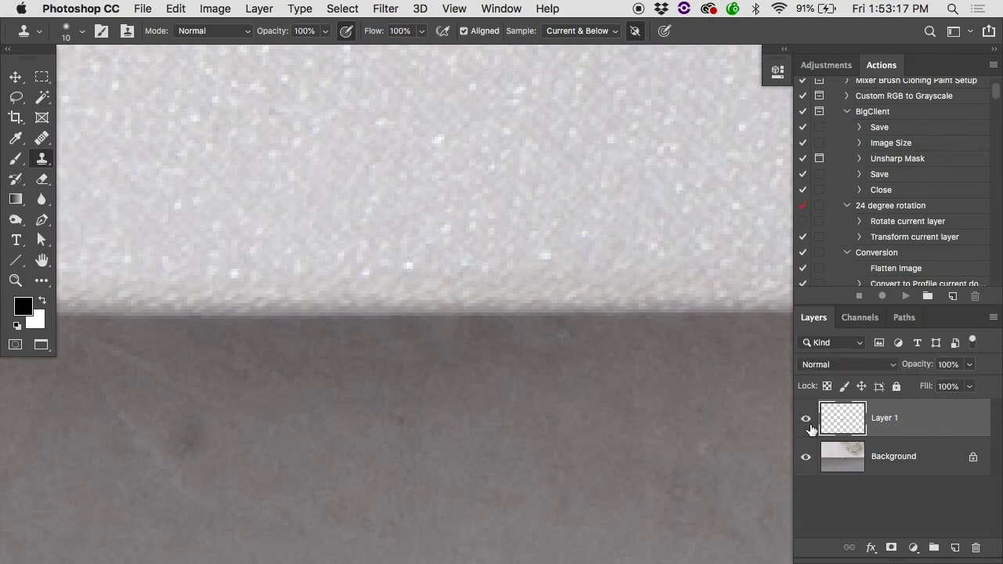